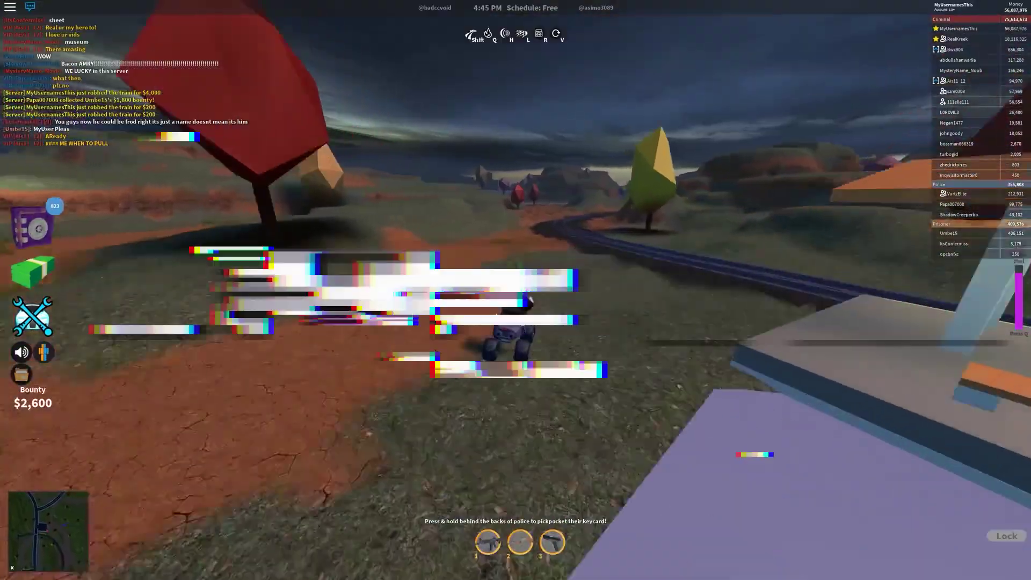
# Drive the ATV across the open terrain and the lake, and continue into the city streets.
pyautogui.press('w')
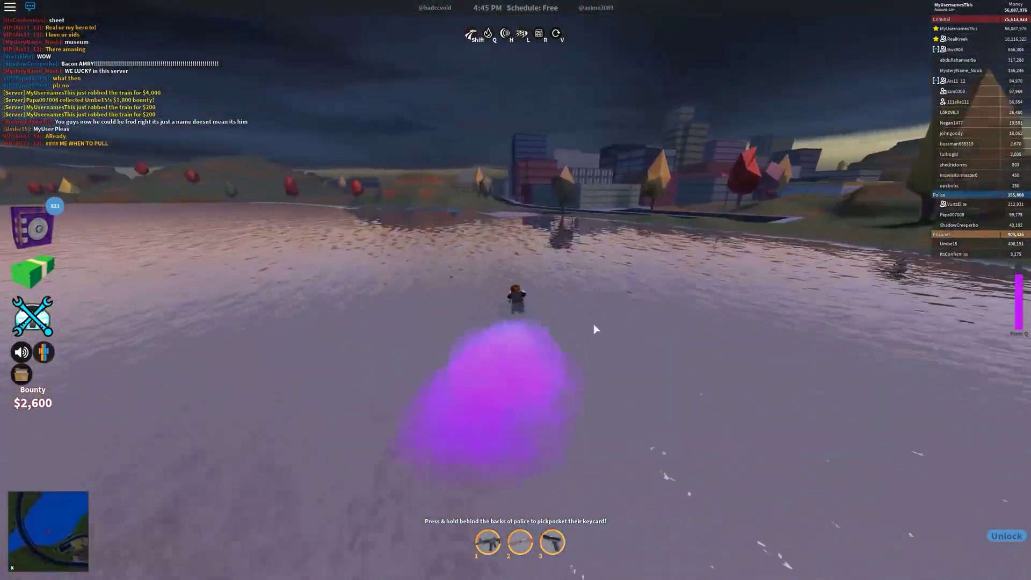
pyautogui.press('w')
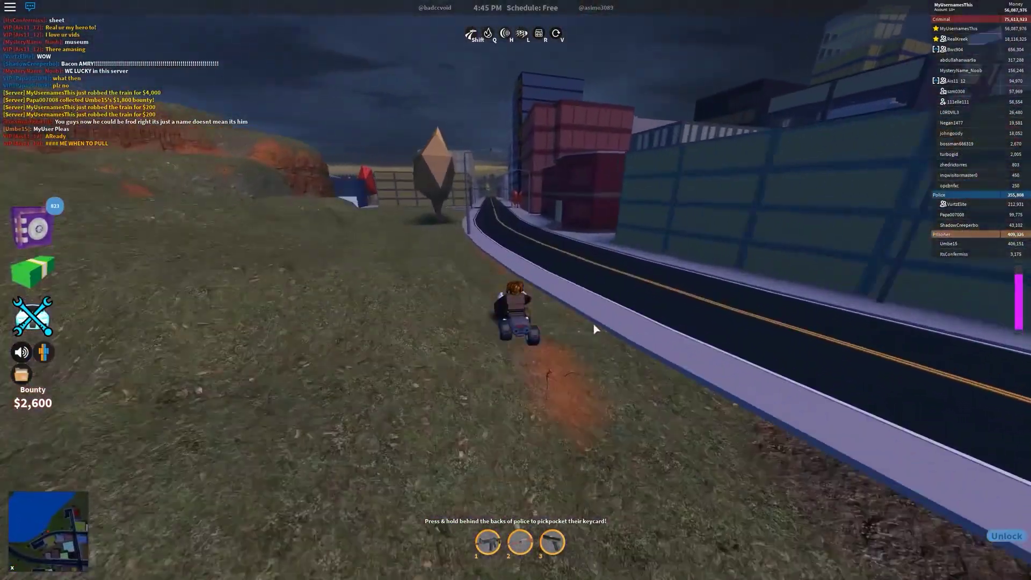
pyautogui.press('w')
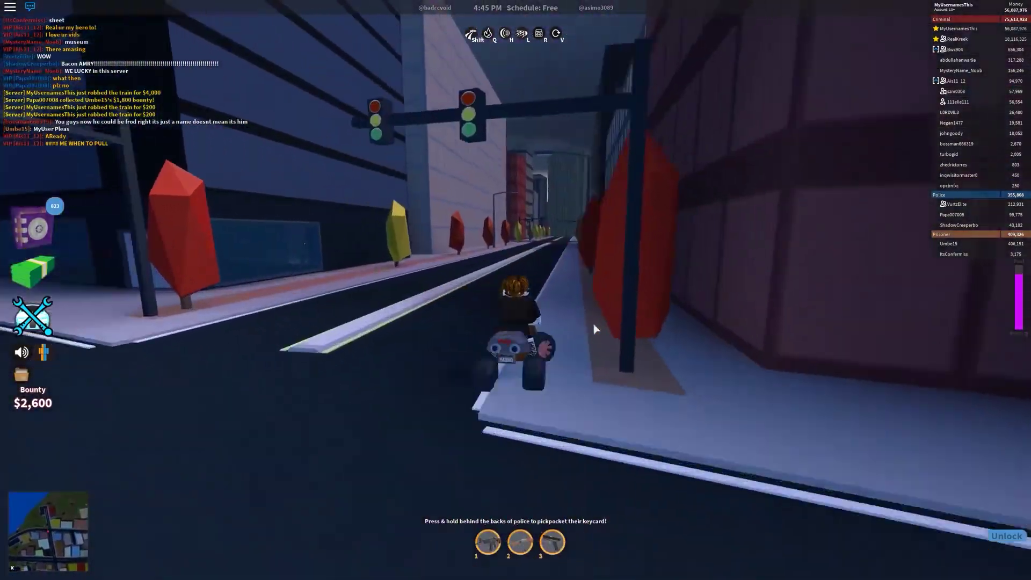
pyautogui.press('w')
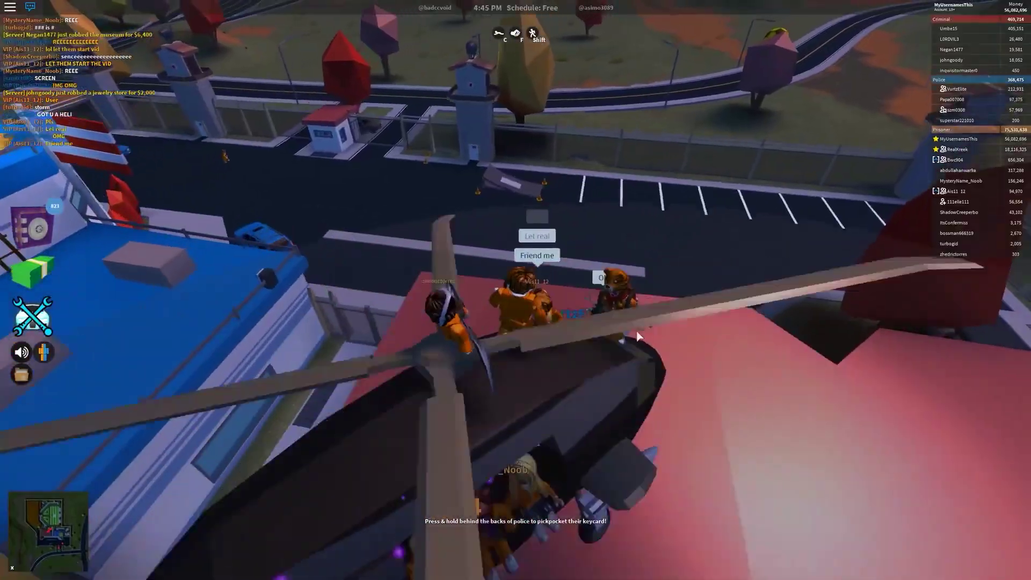
# Ride on top of the helicopter out of the prison and jump off outside the walls.
pyautogui.press('w')
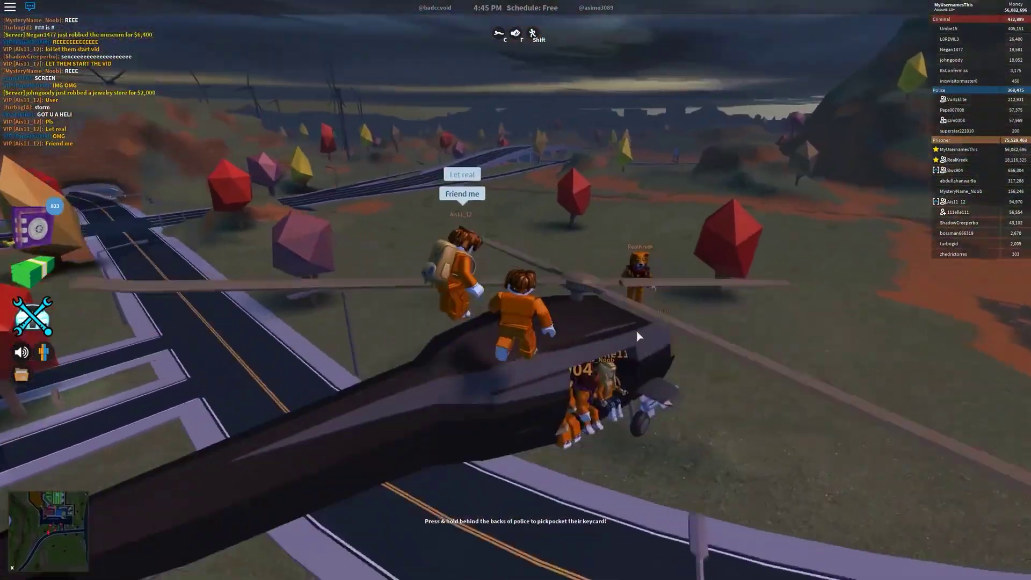
pyautogui.press('space')
pyautogui.press('w')
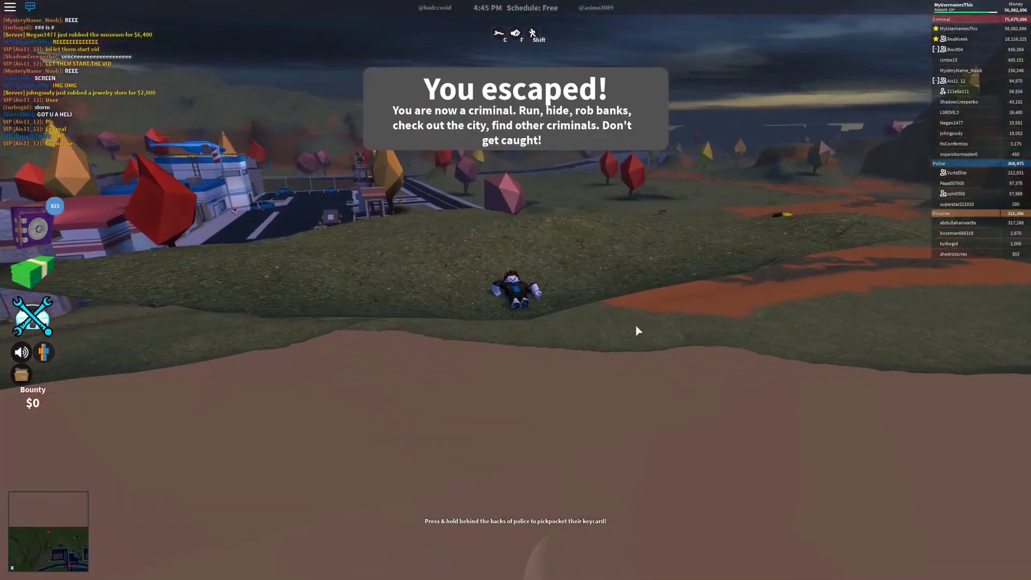
# Run the escaped character over the grassy hill toward the outside of the prison wall.
pyautogui.press('w')
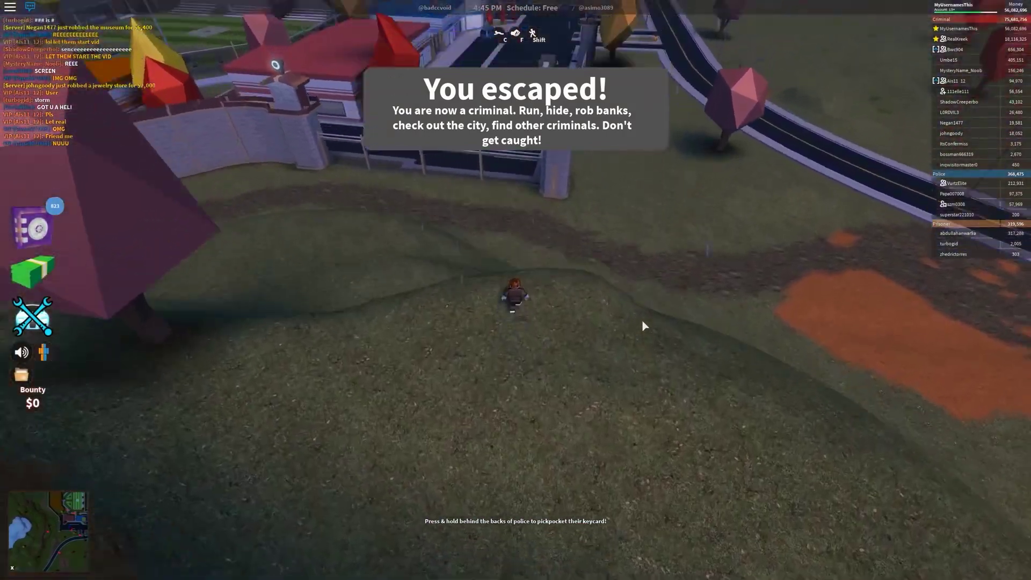
pyautogui.press('w')
pyautogui.scroll(5, 644, 326)
pyautogui.press('space')
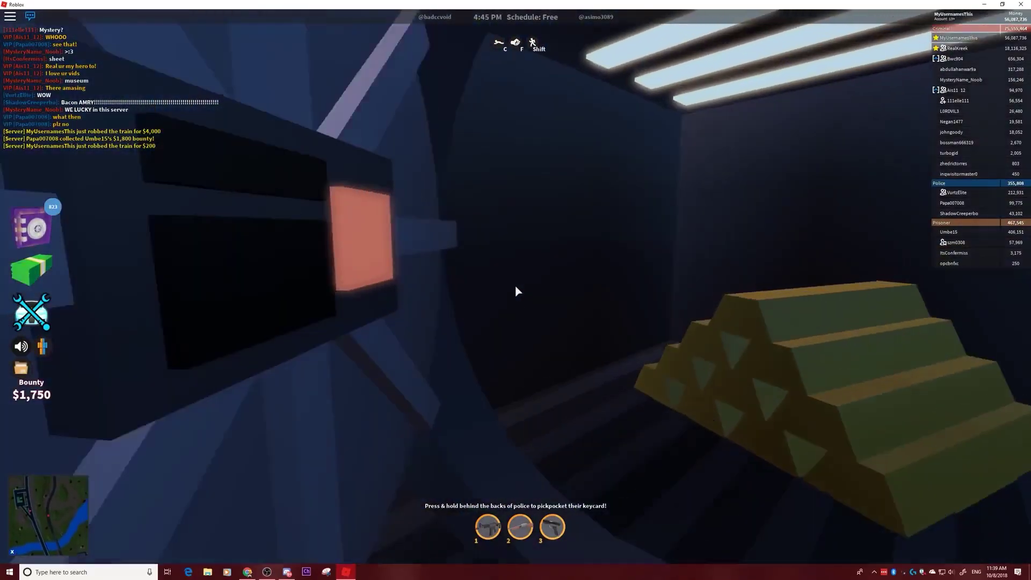
# Move the character along the roofs of the red train cars and leave the train to collect the robbery money.
pyautogui.scroll(-8, 515, 291)
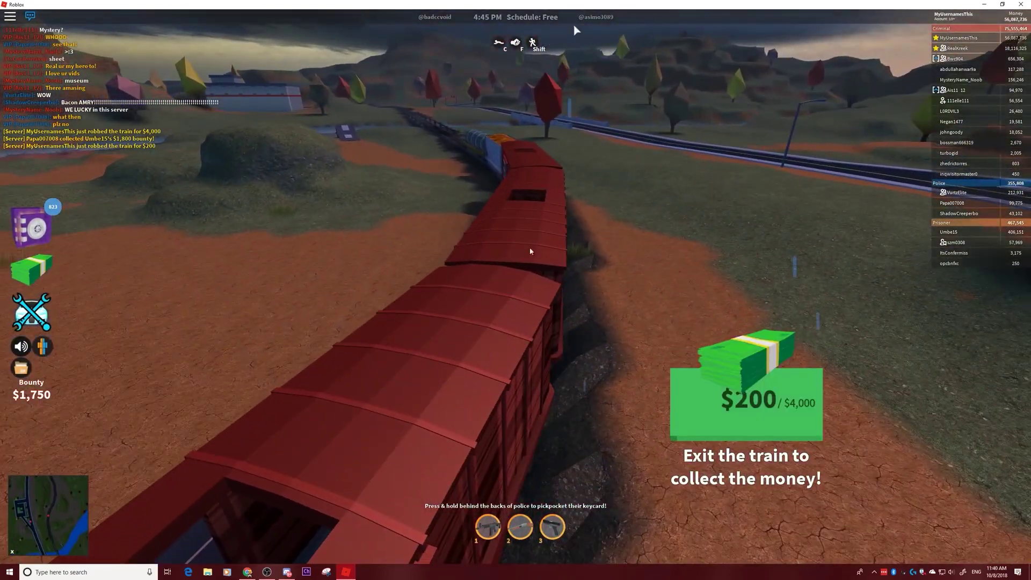
pyautogui.press('w')
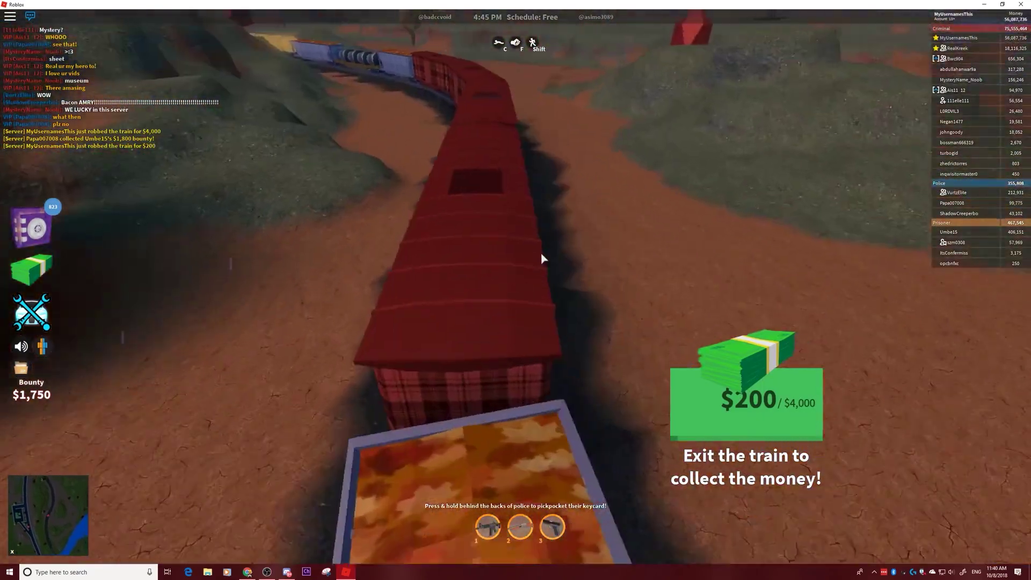
pyautogui.press('e')
pyautogui.press('e')
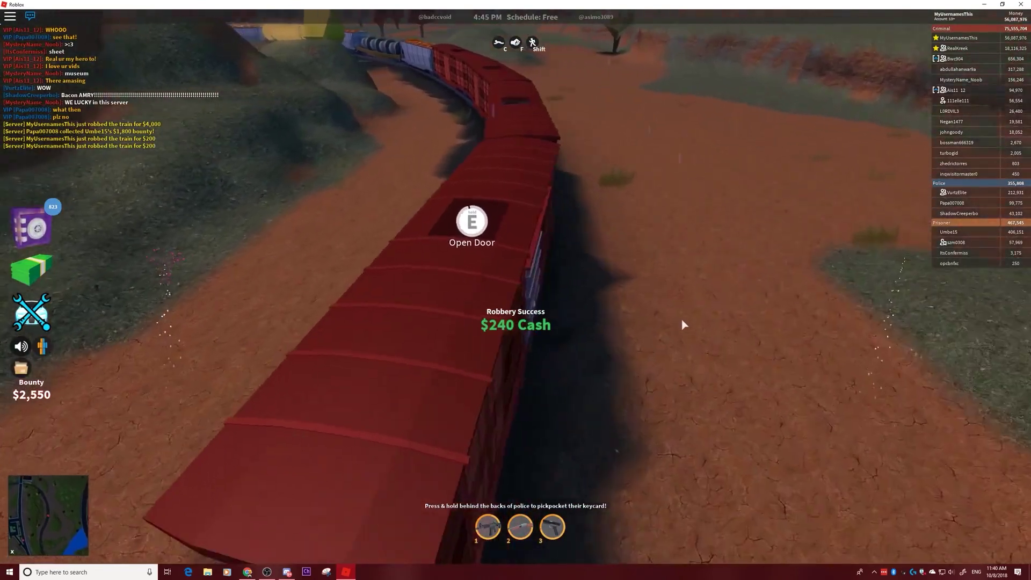
pyautogui.press('w')
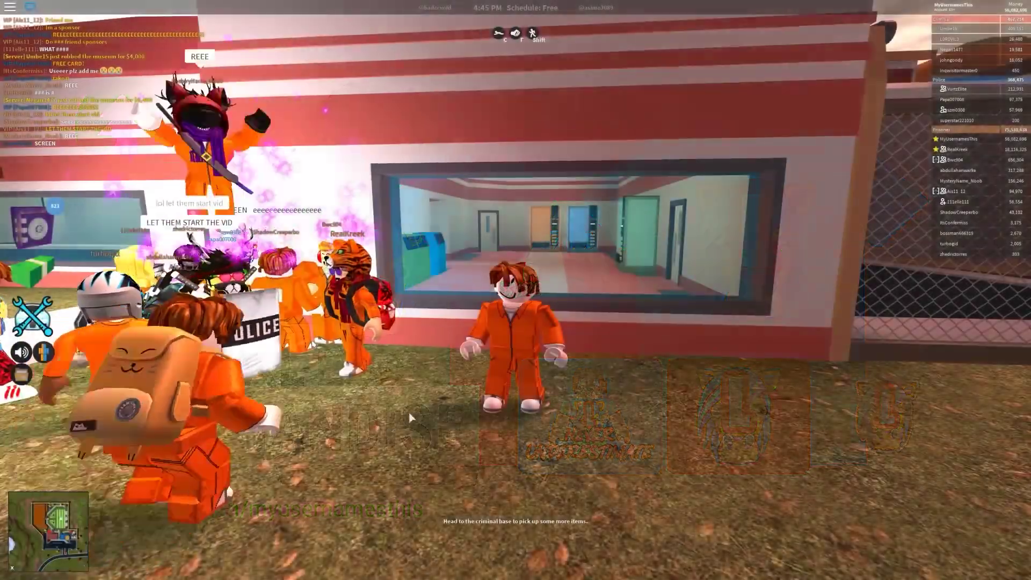
# Turn the camera behind the character and run along the brick wall outside the prison.
pyautogui.scroll(3, 537, 396)
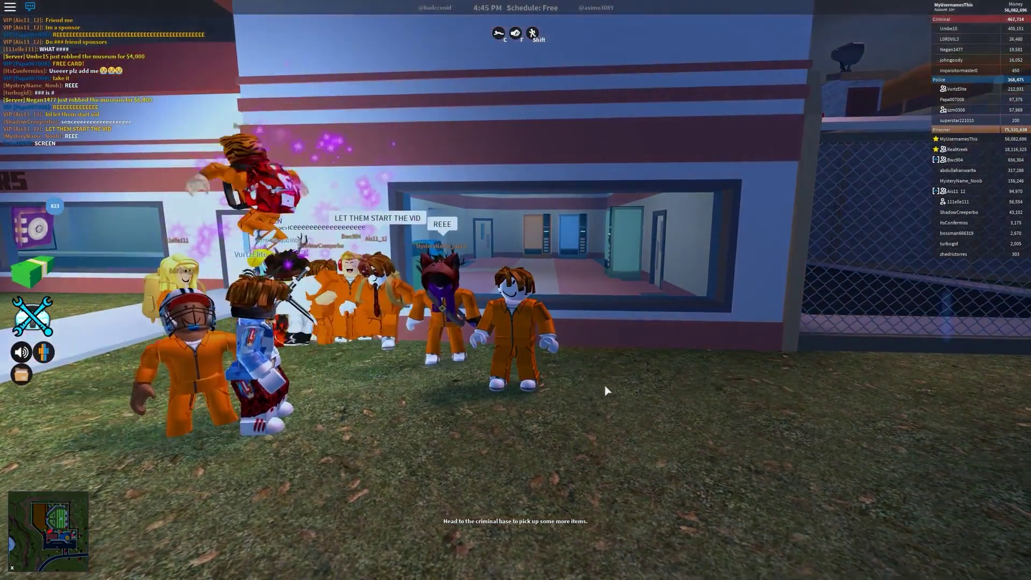
pyautogui.press('Left')
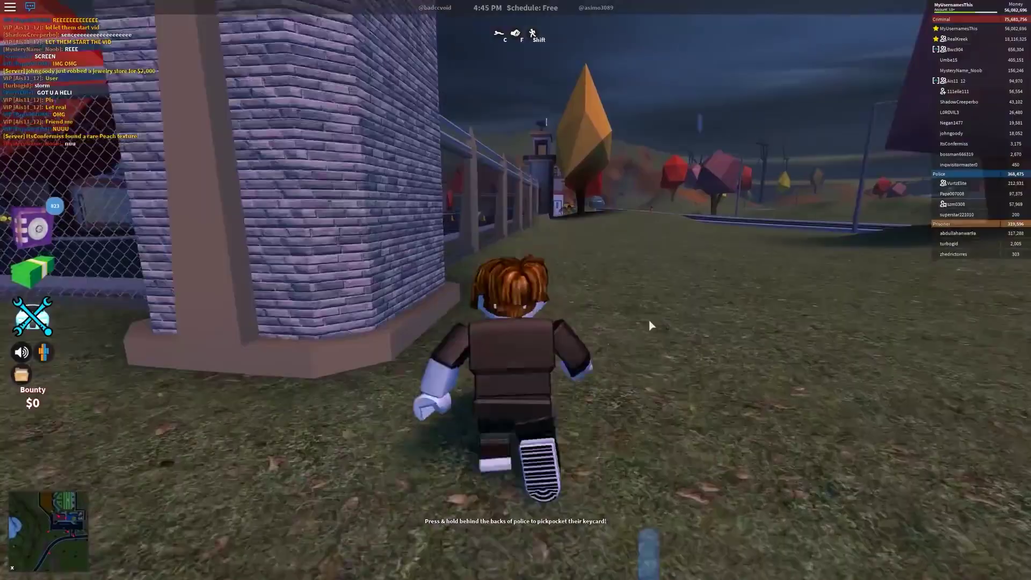
pyautogui.press('w')
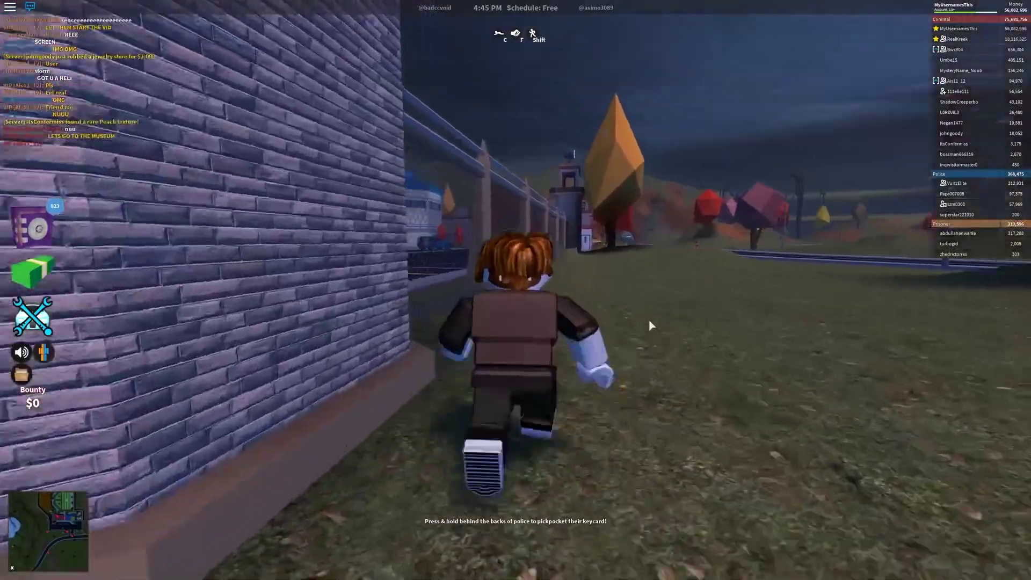
pyautogui.press('w')
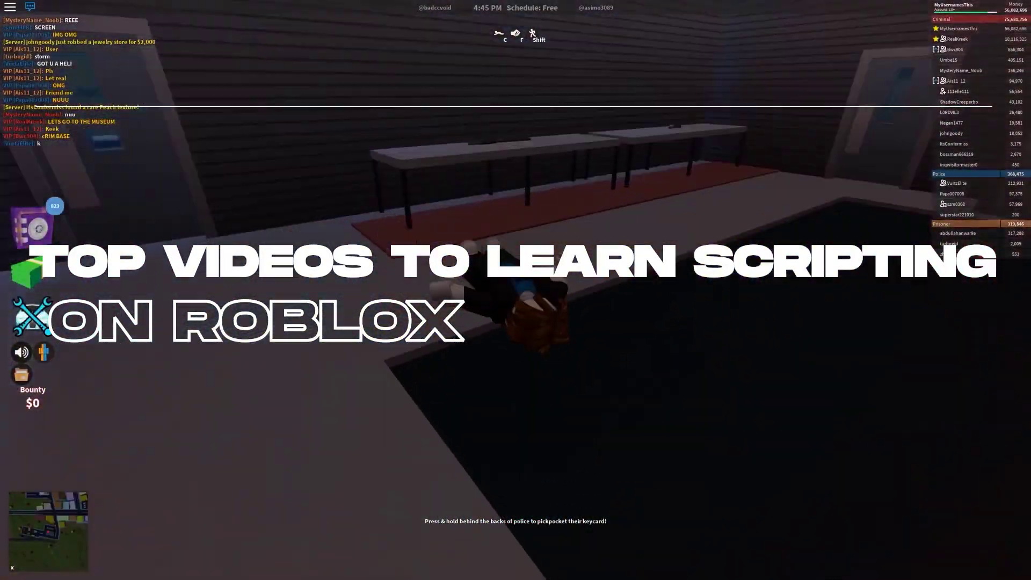
# Pick up the weapons from the tables in the criminal base and climb the ladder on the wall.
pyautogui.press('w')
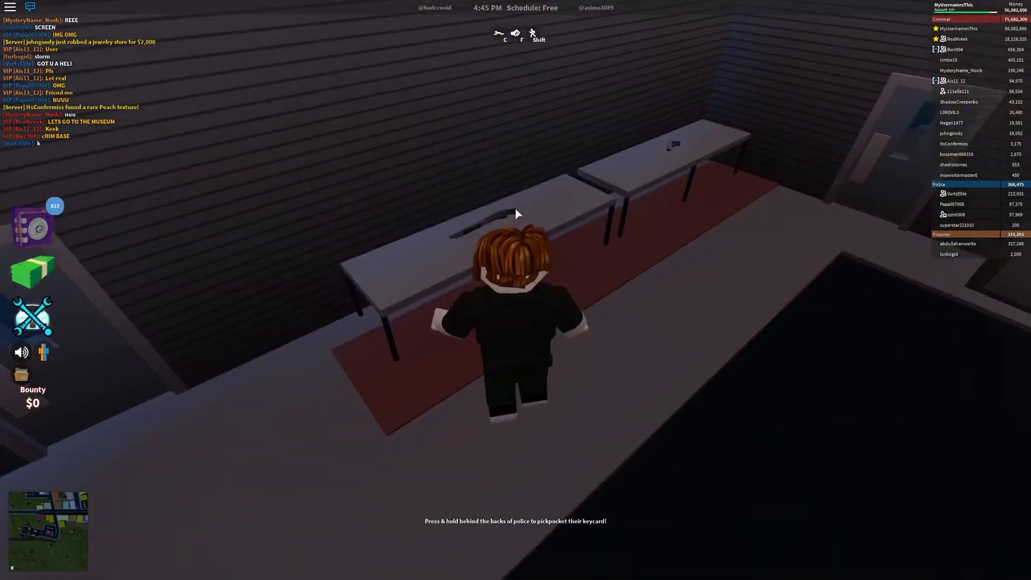
pyautogui.press('space')
pyautogui.click(441, 344)
pyautogui.press('w')
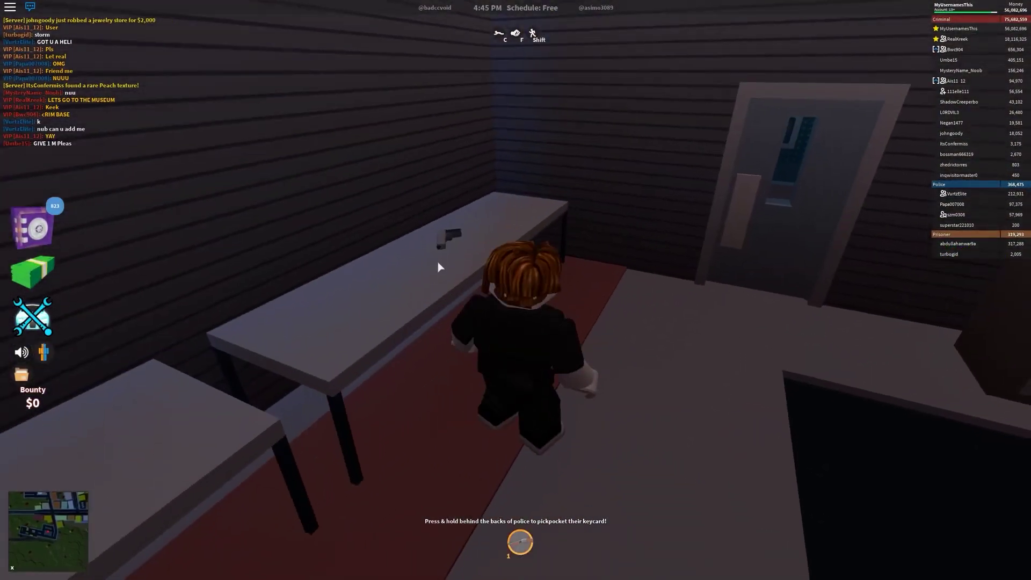
pyautogui.click(450, 239)
pyautogui.press('w')
pyautogui.press('w')
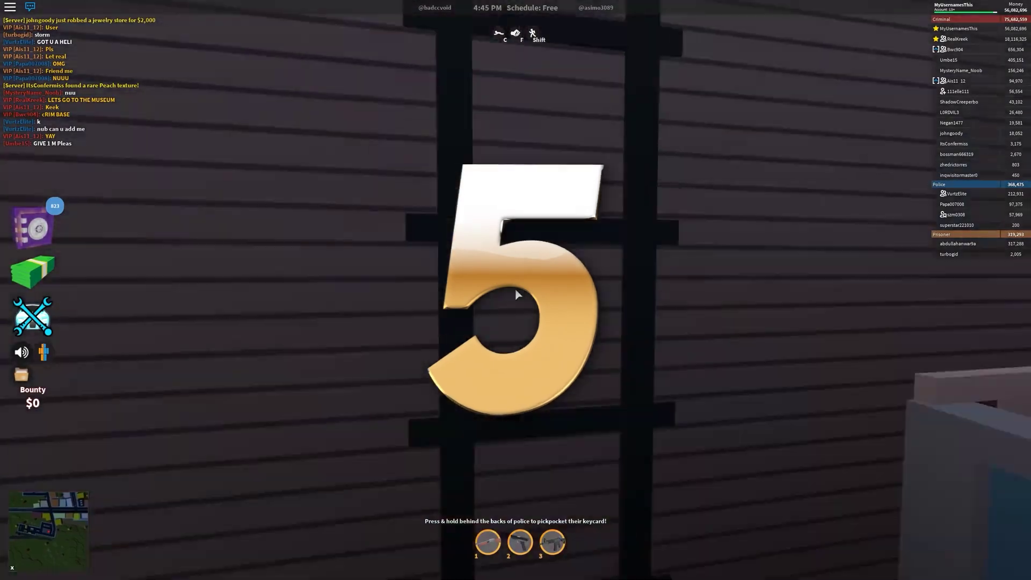
pyautogui.press('w')
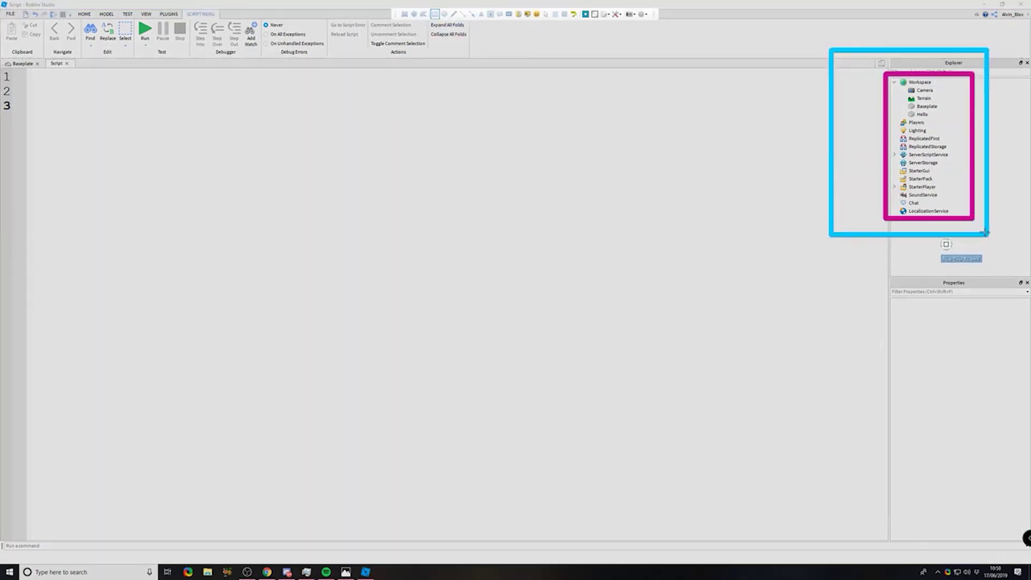
# In Roblox Studio, handwrite the label "Game" with the annotation pen inside the blue frame around the Explorer tree.
pyautogui.click(454, 14)
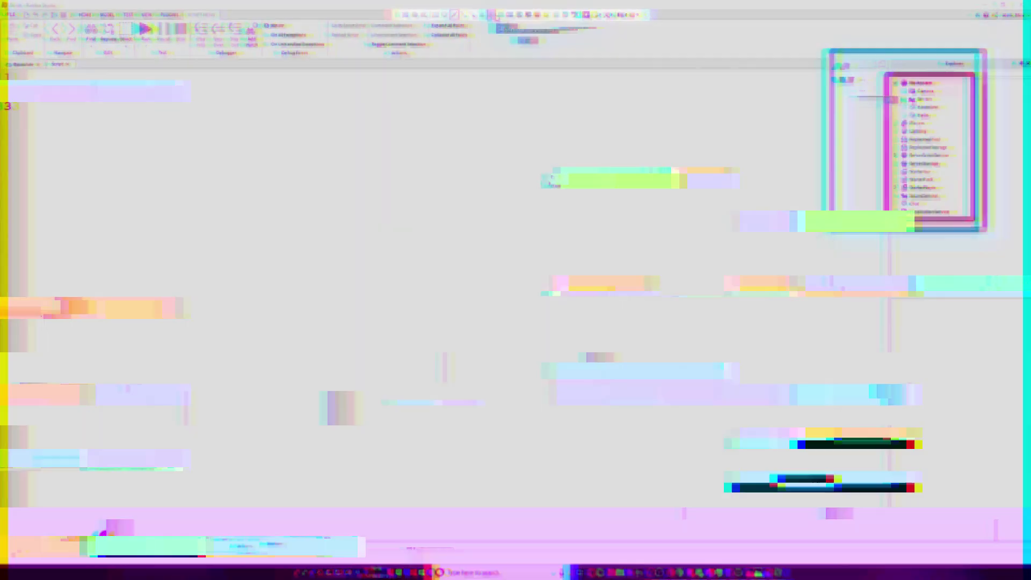
pyautogui.moveTo(865, 71); pyautogui.dragTo(862, 80)
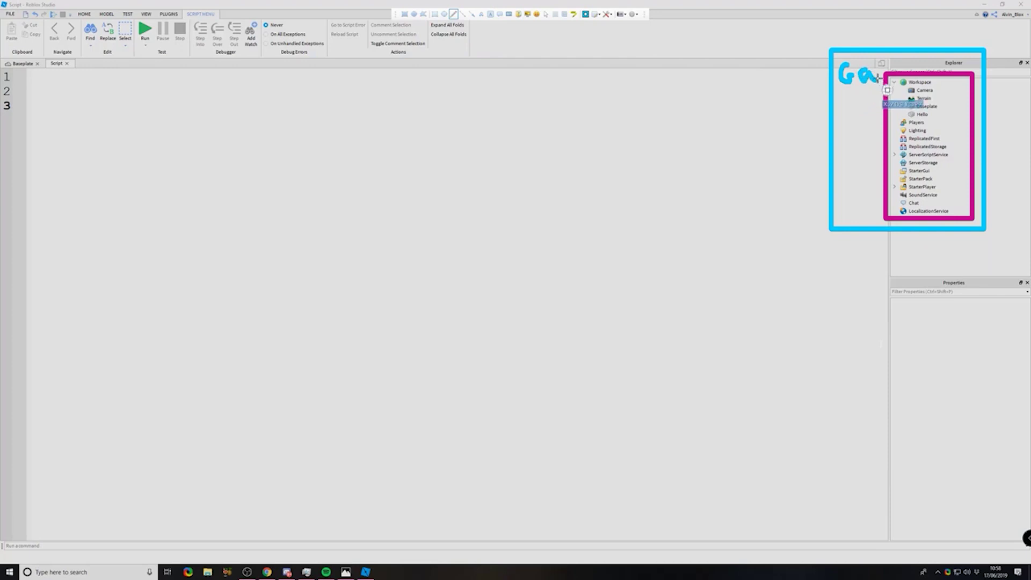
pyautogui.moveTo(898, 77); pyautogui.dragTo(908, 82)
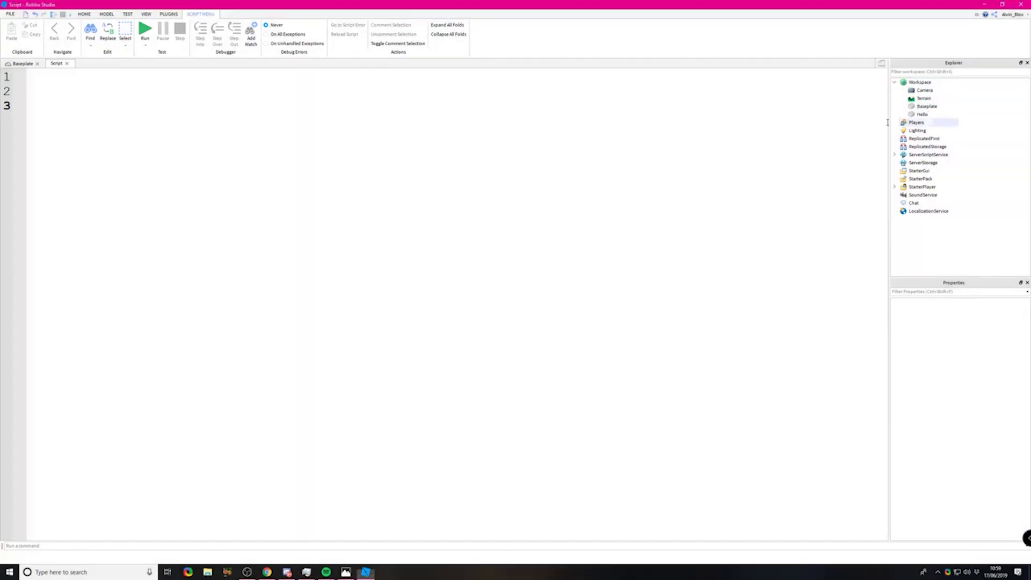
# Write the reference game.Workspace on line 3 of the script and place the cursor after the dot.
pyautogui.write('e.')
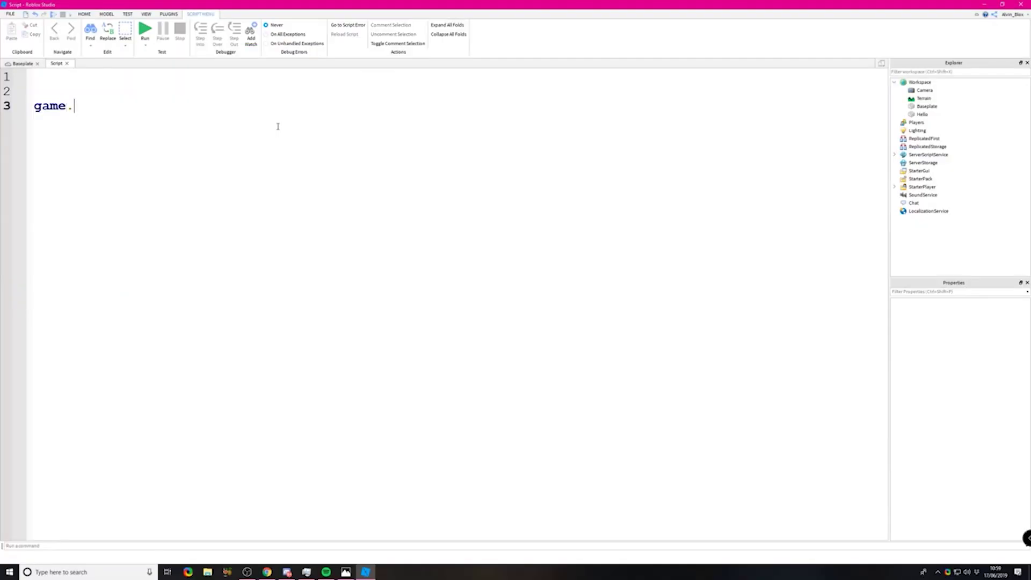
pyautogui.write('Workspace')
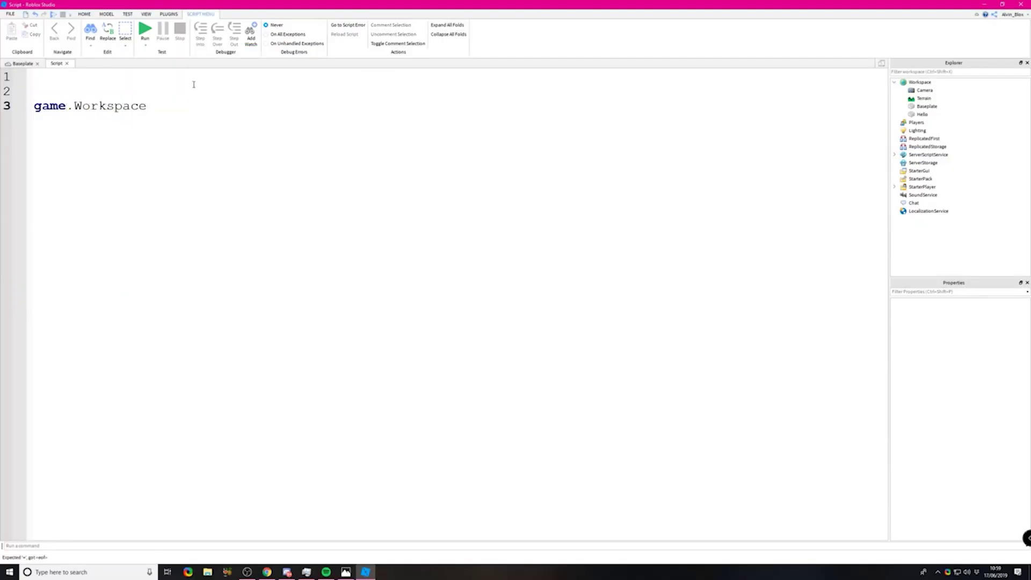
pyautogui.click(71, 109)
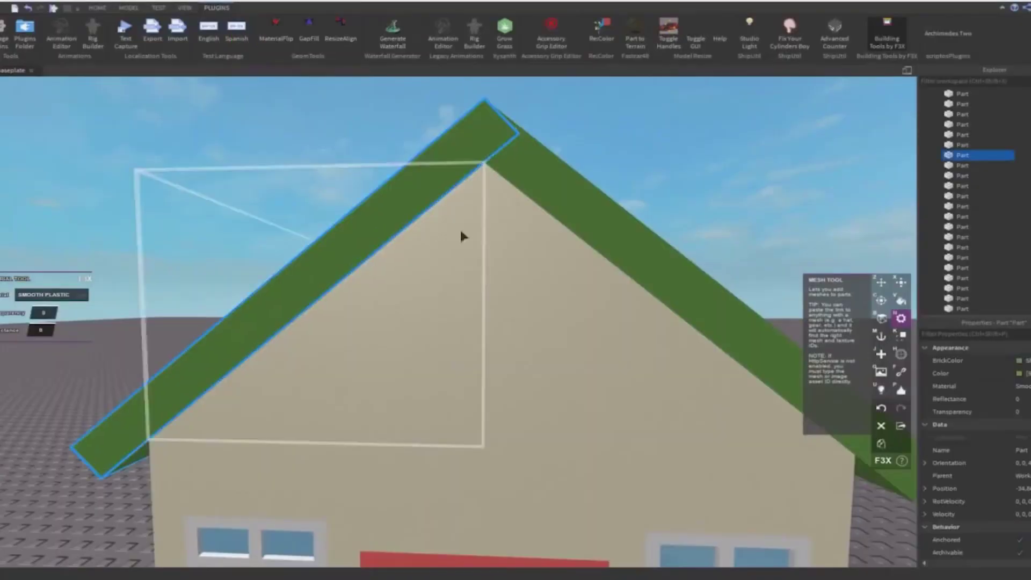
# Recolor both sloped roof parts of the house with a custom, more saturated green using the paint tool.
pyautogui.keyDown('shift'); pyautogui.click(572, 204); pyautogui.keyUp('shift')
pyautogui.press('v')
pyautogui.click(4, 392)
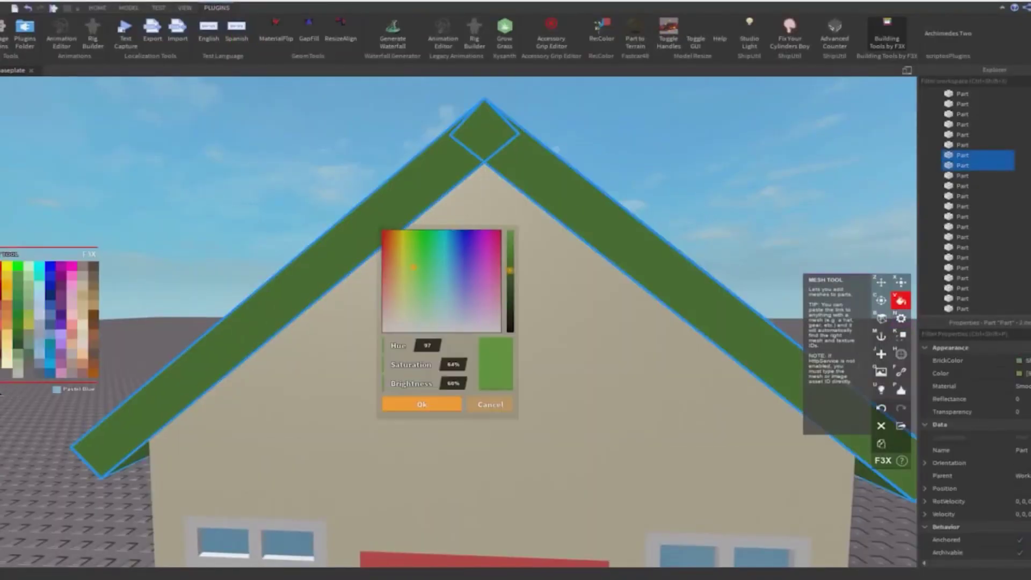
pyautogui.click(412, 257)
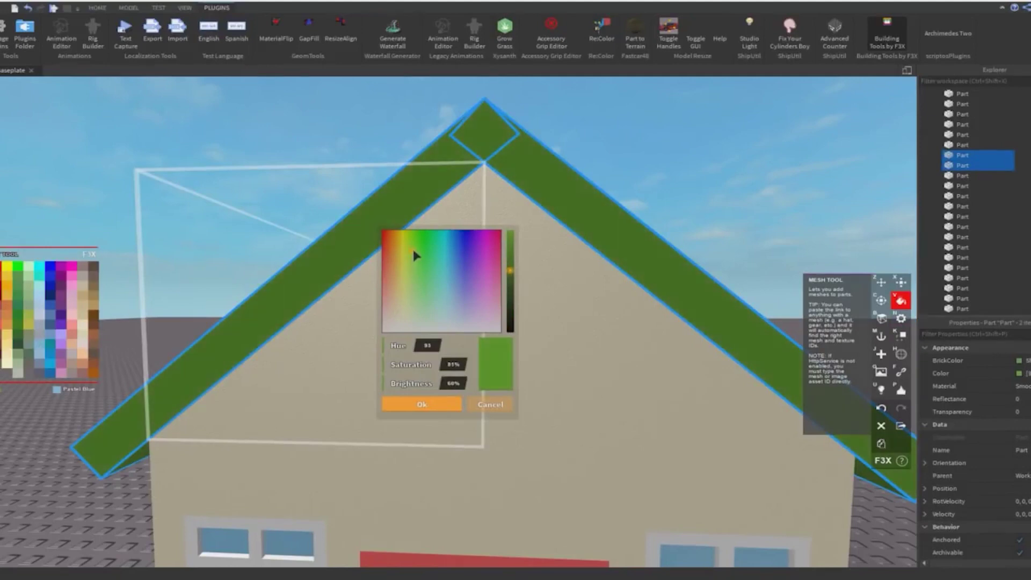
pyautogui.moveTo(413, 255); pyautogui.dragTo(408, 254)
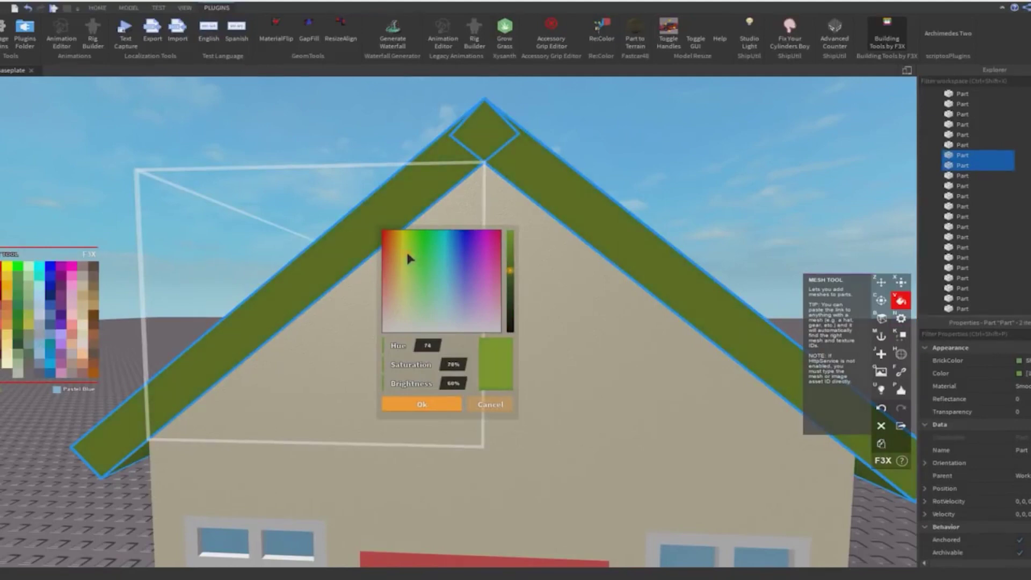
pyautogui.click(414, 402)
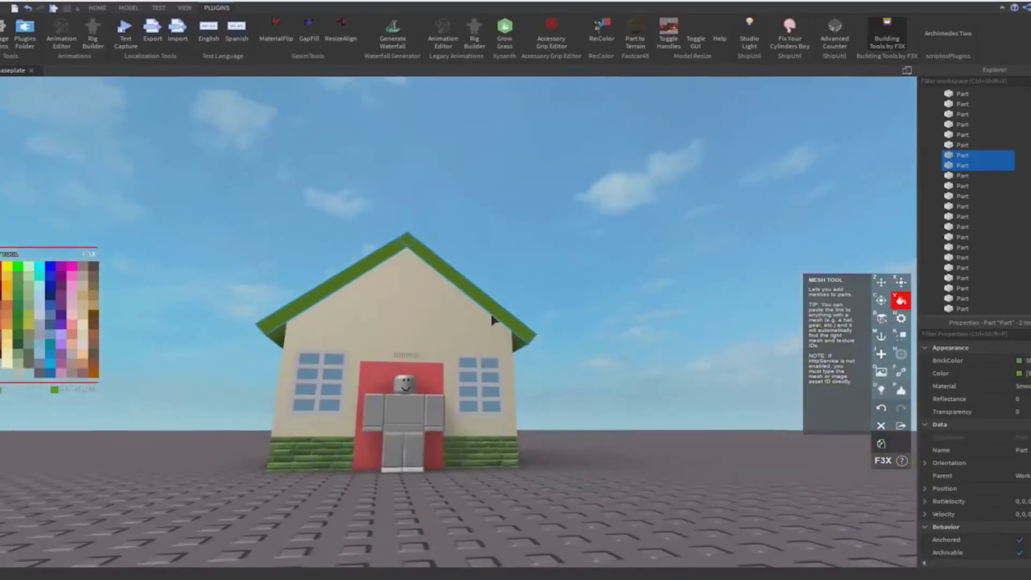
# Activate the Move tool, deselect the roof parts, and view the roof from the side of the house.
pyautogui.press('z')
pyautogui.press('w')
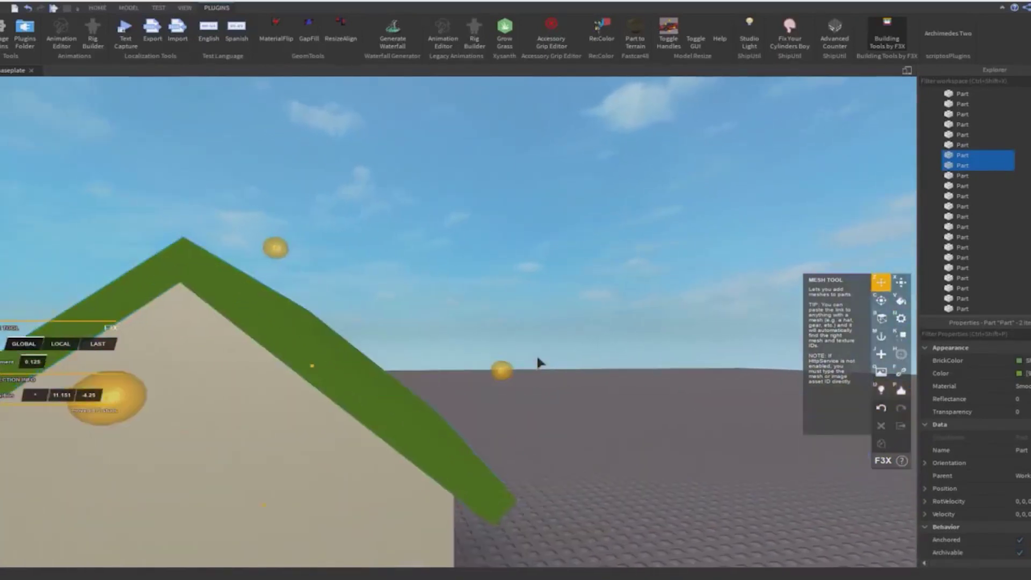
pyautogui.click(538, 363)
pyautogui.press('d')
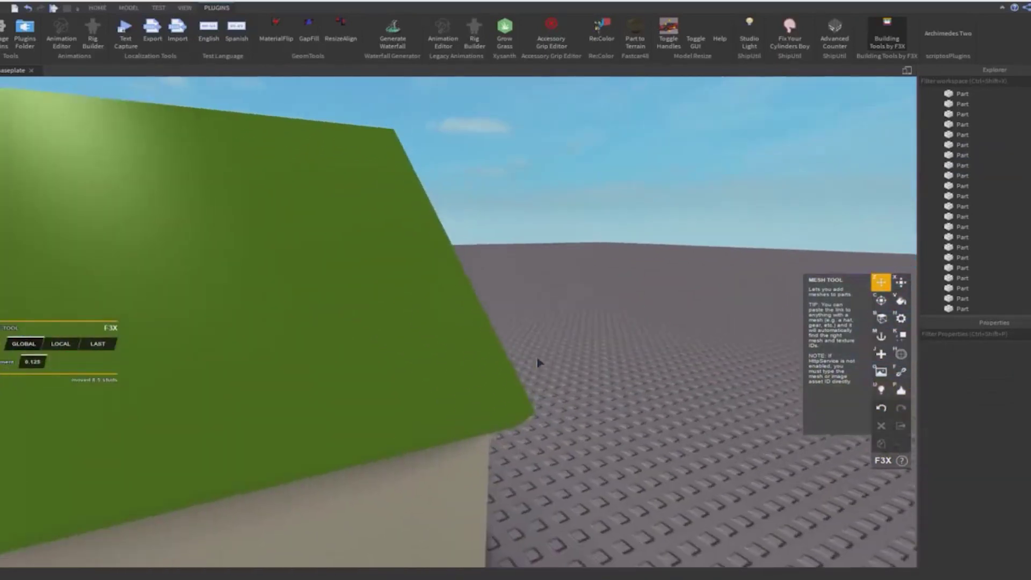
# Resize the beige wall block beside the door to 2 studs wide so it clears the front window.
pyautogui.scroll(-5, 538, 362)
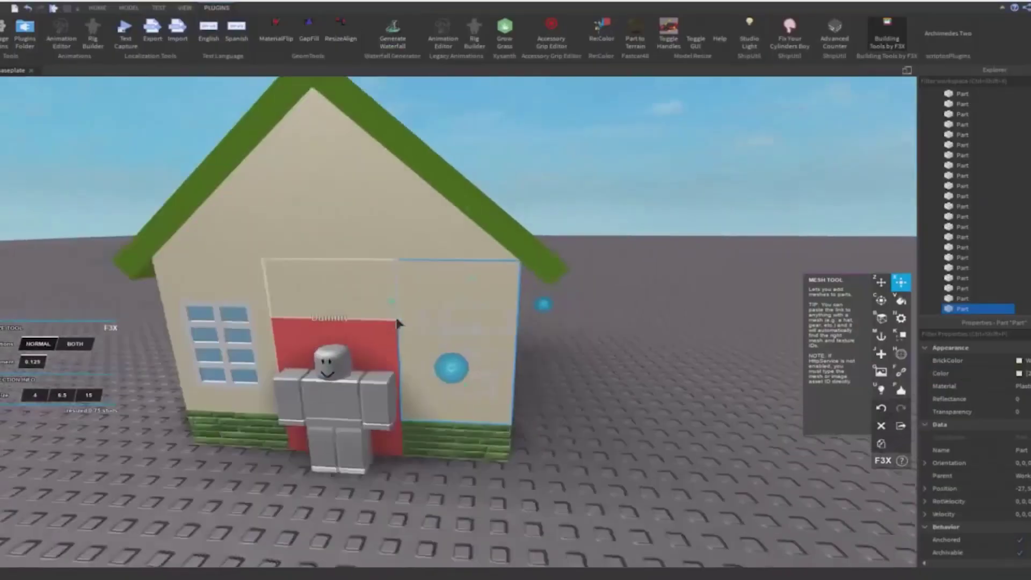
pyautogui.scroll(5, 411, 305)
pyautogui.moveTo(311, 292); pyautogui.dragTo(360, 308)
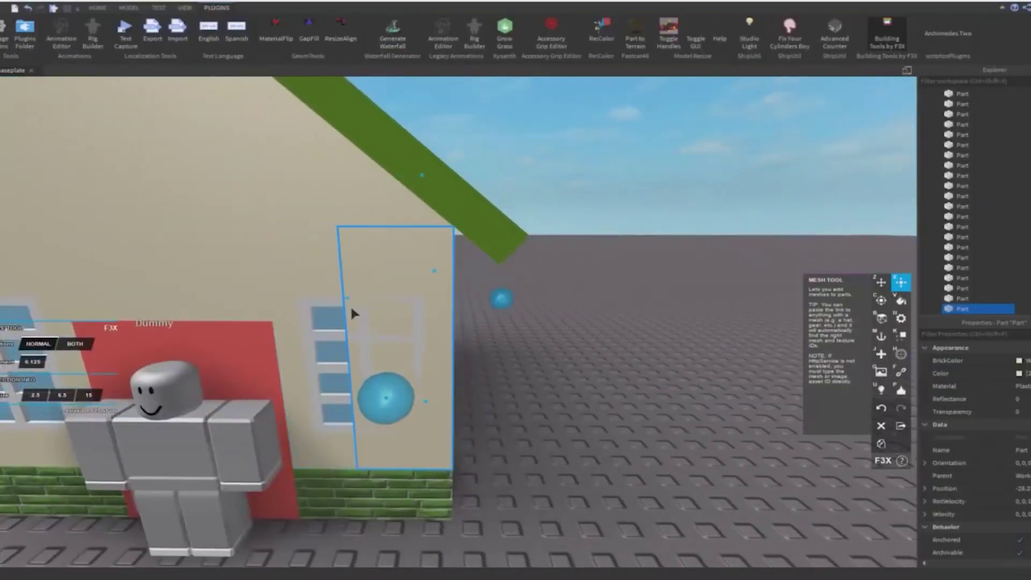
pyautogui.press('d')
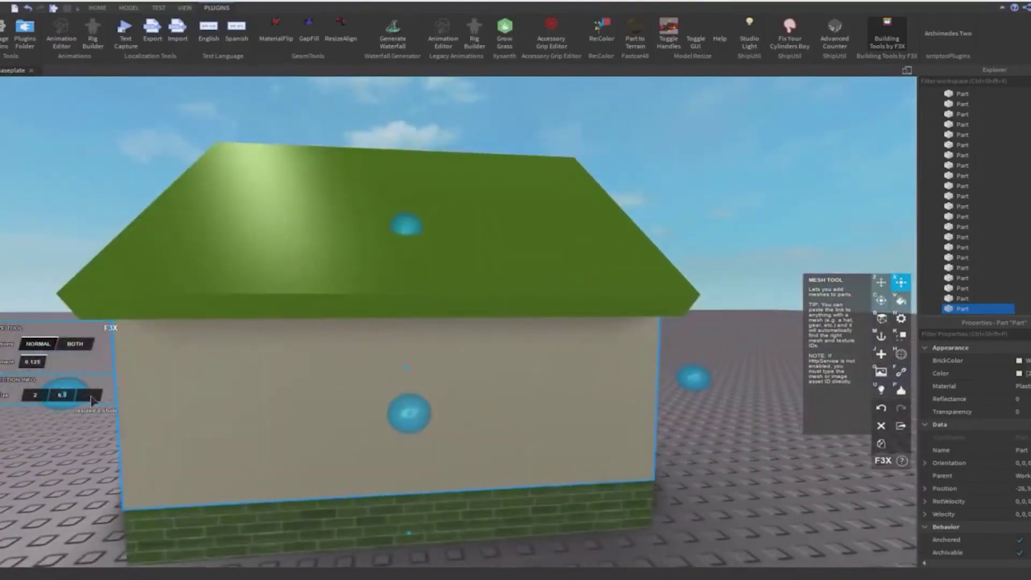
# Shorten the beige side wall block to 2 studs deep and reposition it with the Move tool.
pyautogui.press('z')
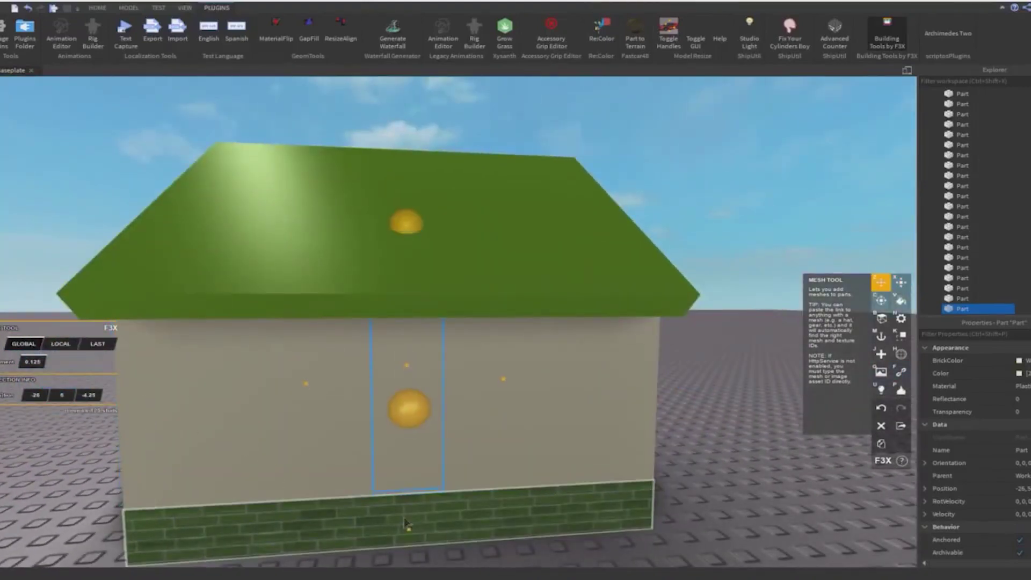
pyautogui.moveTo(408, 526); pyautogui.dragTo(370, 338)
pyautogui.scroll(5, 369, 331)
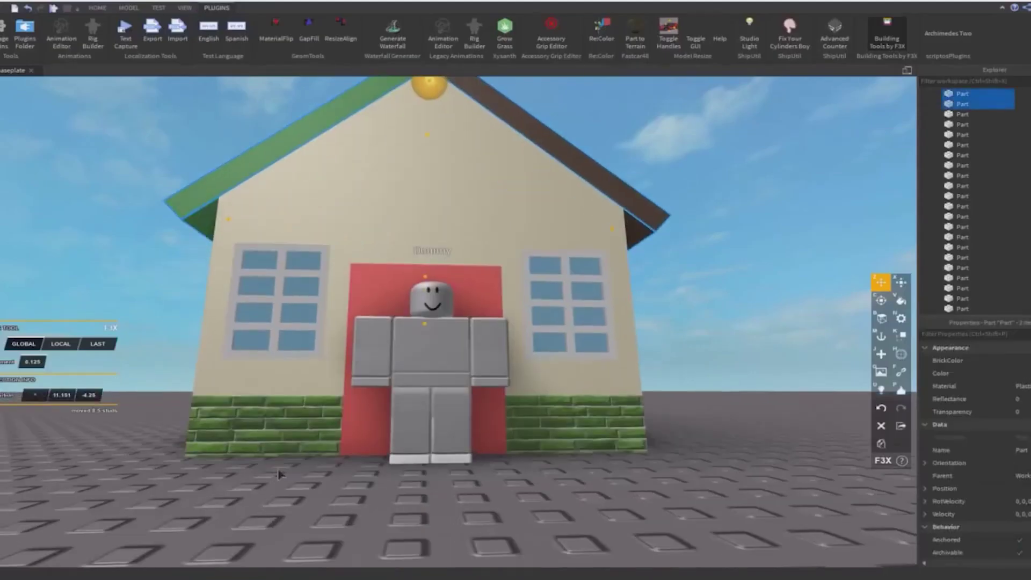
# Apply the green color of the brick base block to both sloped roof parts.
pyautogui.click(228, 432)
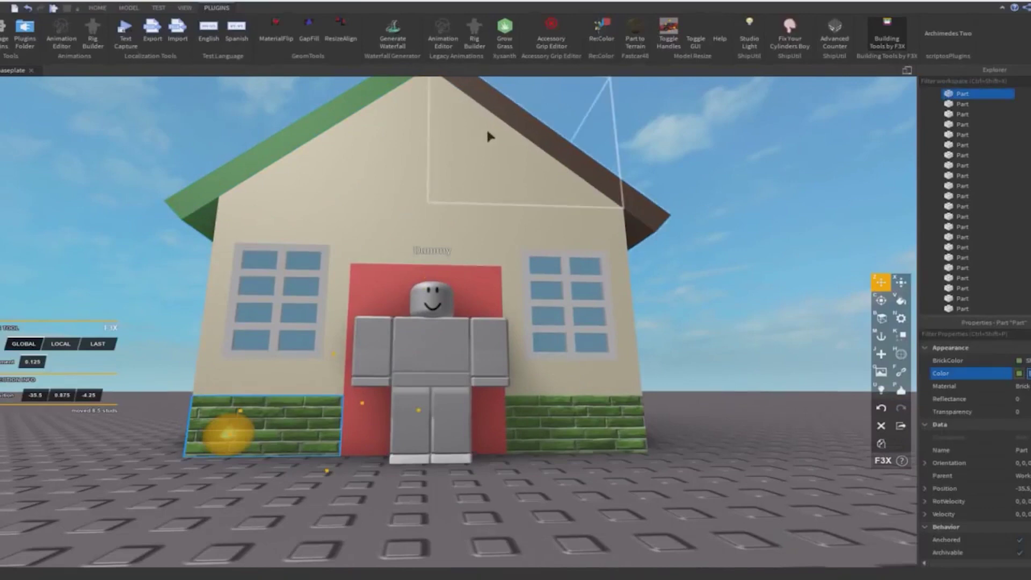
pyautogui.click(485, 101)
pyautogui.press('e')
pyautogui.keyDown('shift'); pyautogui.click(288, 314); pyautogui.keyUp('shift')
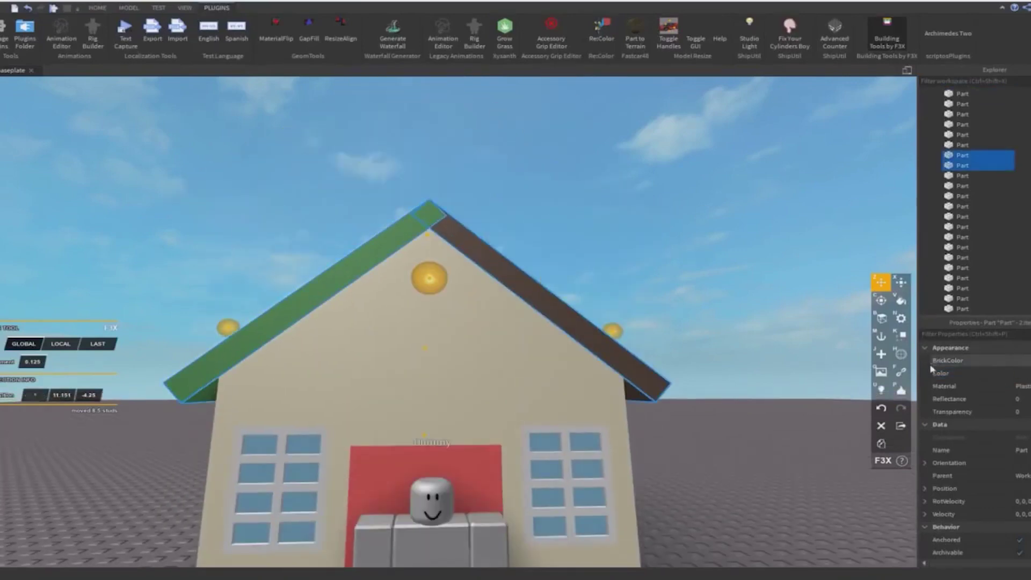
pyautogui.press('Return')
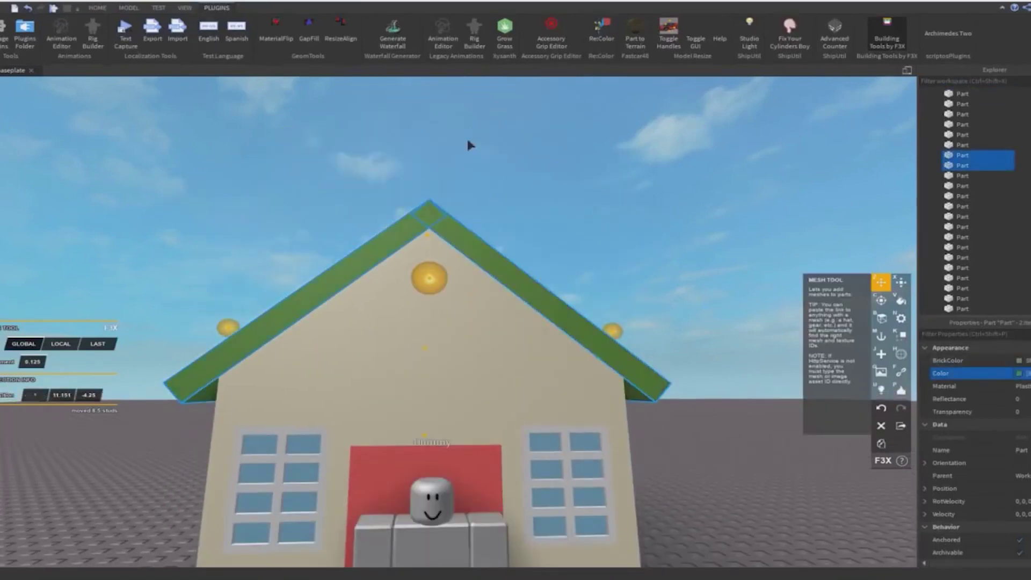
# Recolor both sloped roof parts with a custom green of RGB 98, 154, 27 using the Paint tool.
pyautogui.click(467, 140)
pyautogui.scroll(-2, 467, 140)
pyautogui.scroll(1, 476, 257)
pyautogui.click(478, 267)
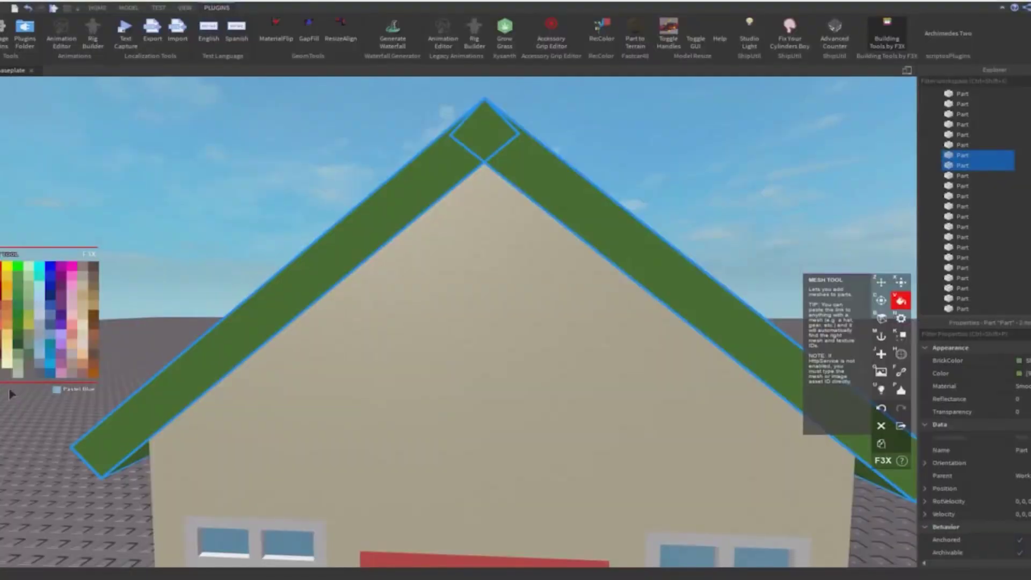
pyautogui.click(8, 394)
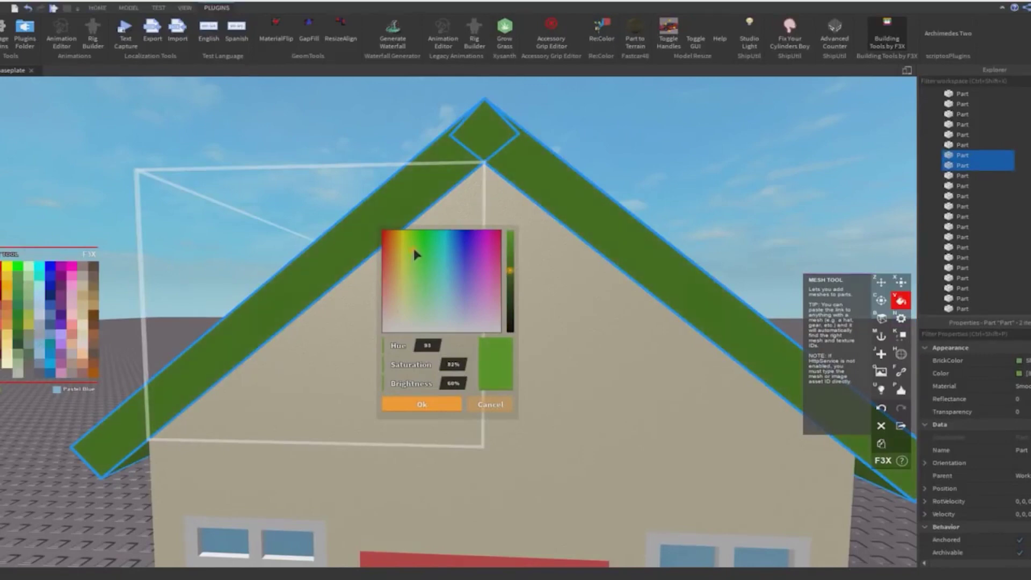
pyautogui.moveTo(411, 255); pyautogui.dragTo(408, 255)
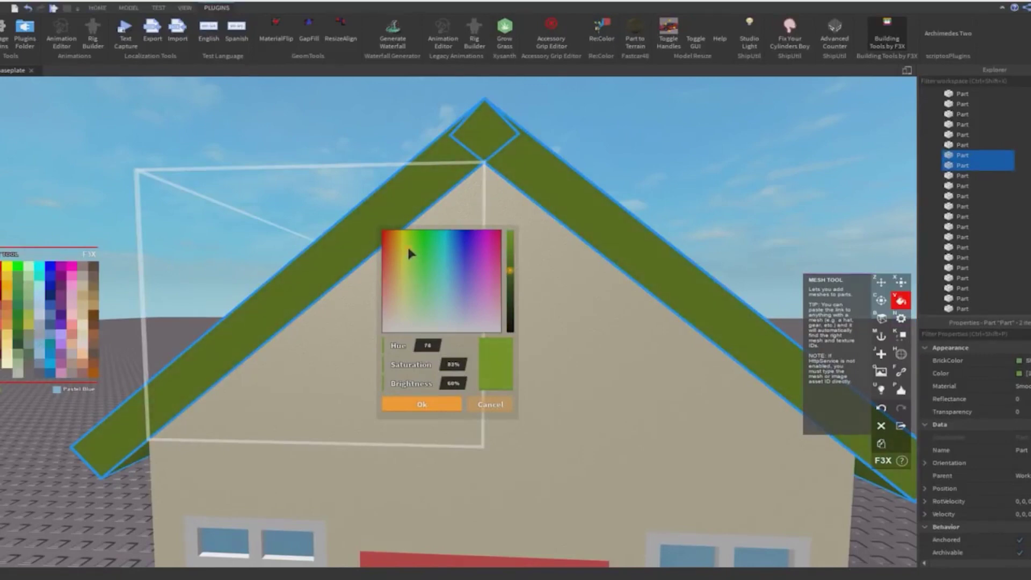
pyautogui.click(405, 402)
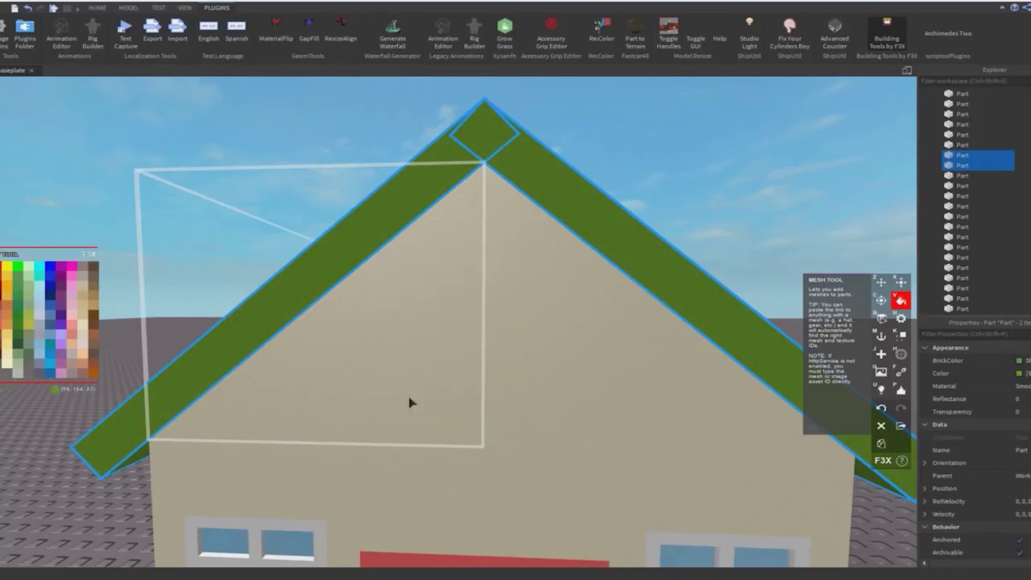
# Switch to the Move tool, clear the roof selection, and inspect the recolored roof from the side.
pyautogui.scroll(-6, 491, 315)
pyautogui.press('z')
pyautogui.press('w')
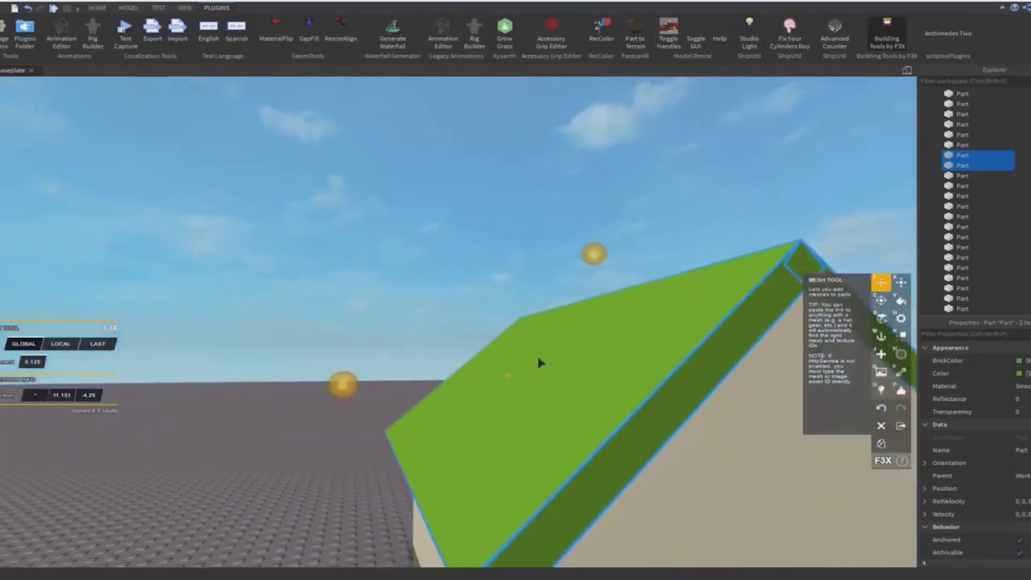
pyautogui.press('d')
pyautogui.click(539, 363)
pyautogui.press('d')
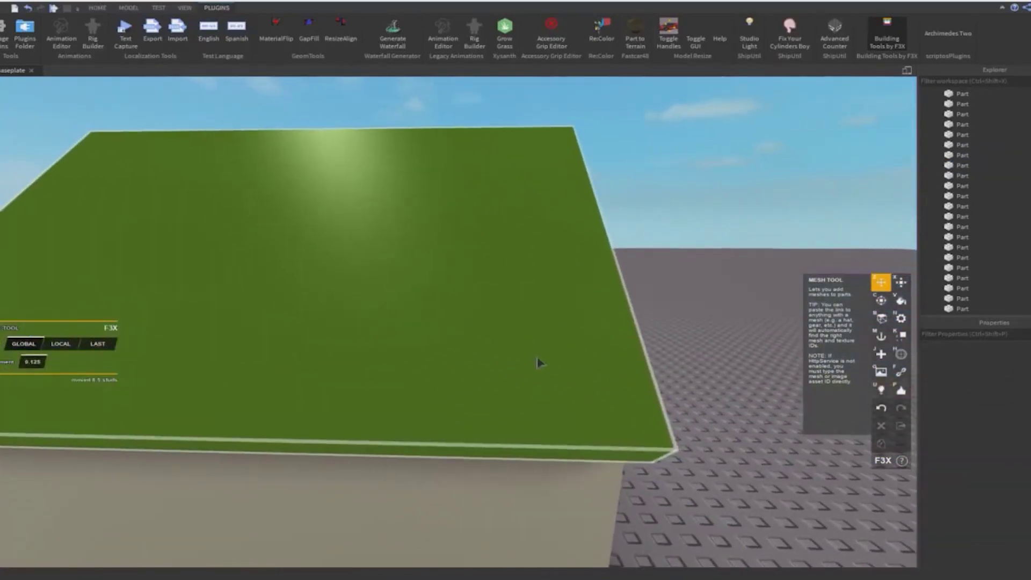
# Resize the beige wall block beside the door to 2 studs wide and 2 studs deep, and reposition it with the Move tool.
pyautogui.press('s')
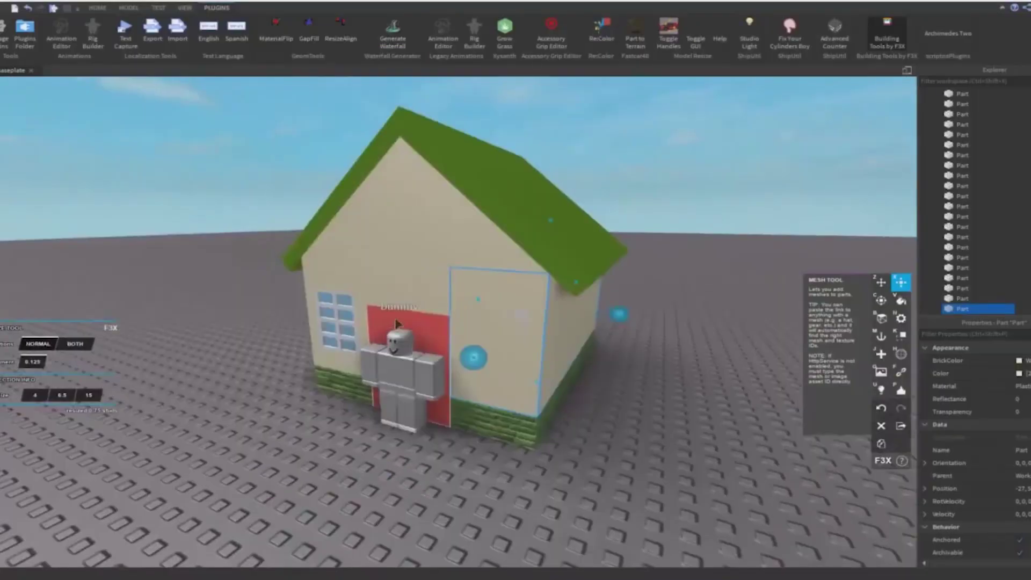
pyautogui.press('w')
pyautogui.press('d')
pyautogui.moveTo(317, 296); pyautogui.dragTo(362, 315)
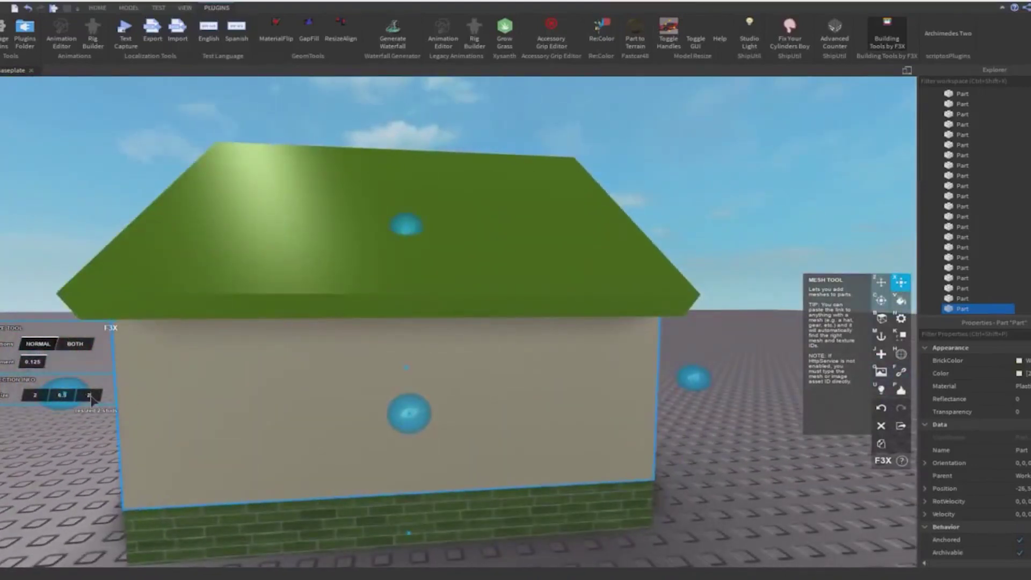
pyautogui.press('z')
pyautogui.moveTo(410, 526); pyautogui.dragTo(370, 336)
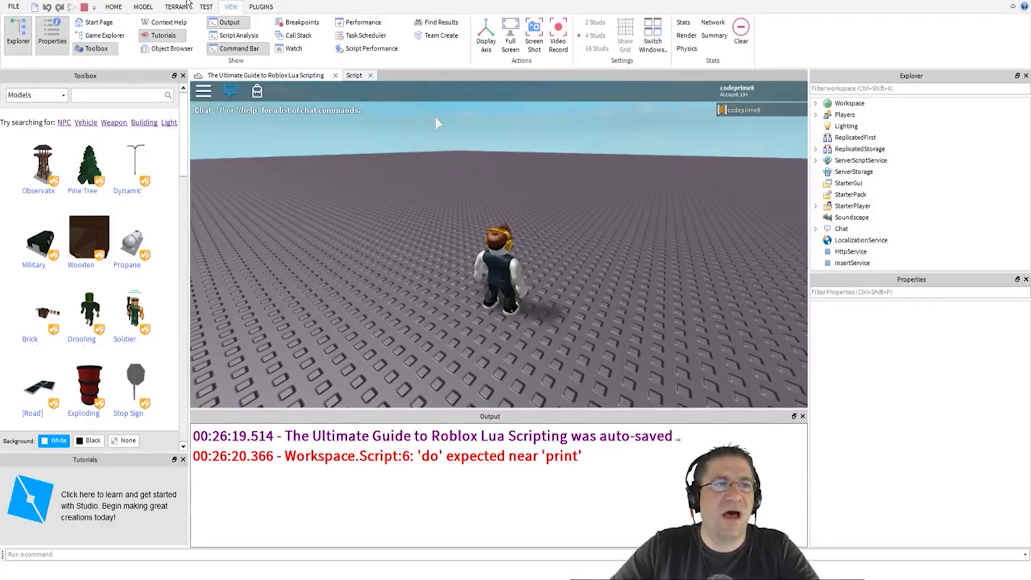
# Stop the running playtest and return to the Script for editing.
pyautogui.click(85, 7)
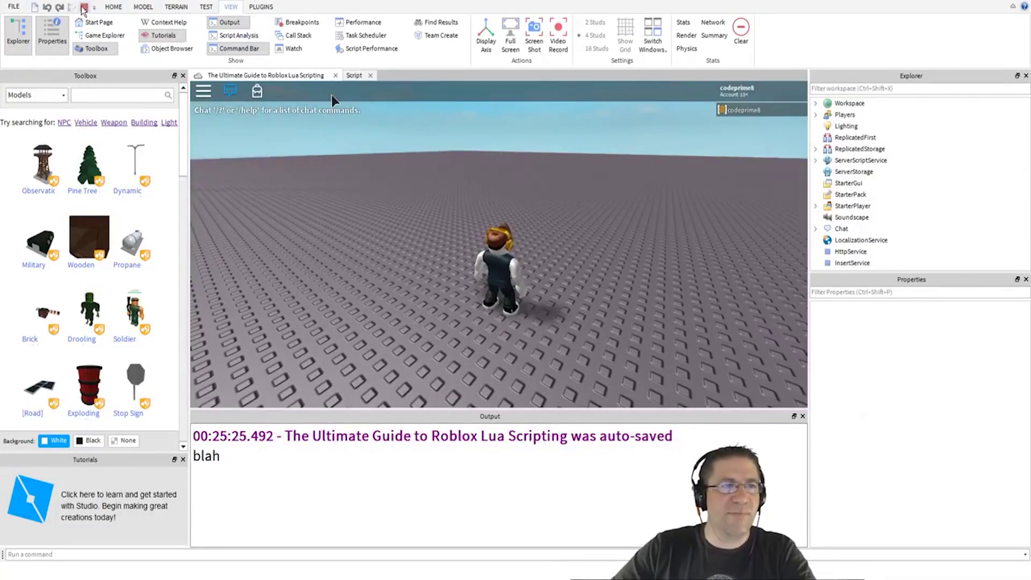
pyautogui.click(84, 7)
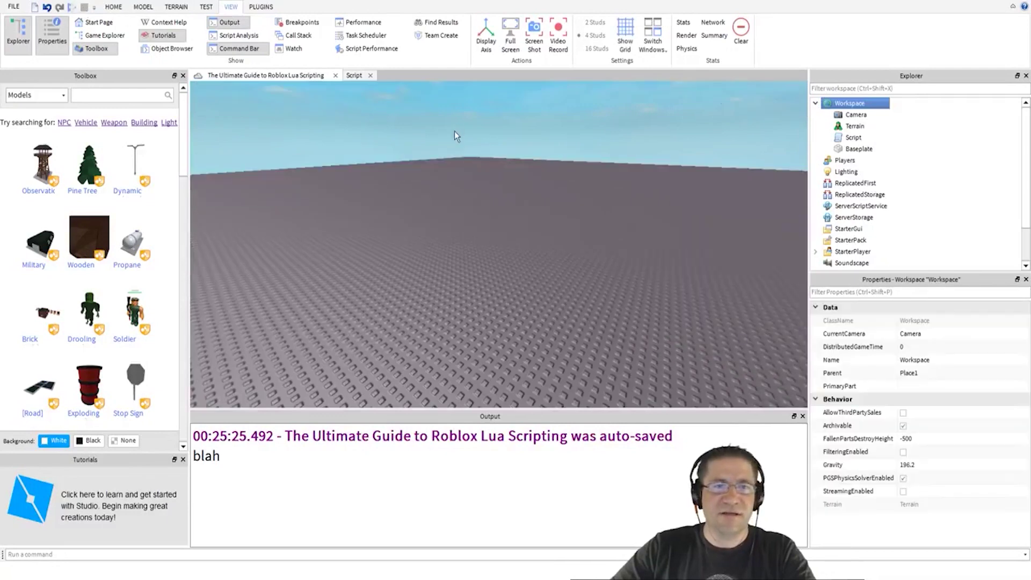
pyautogui.click(357, 76)
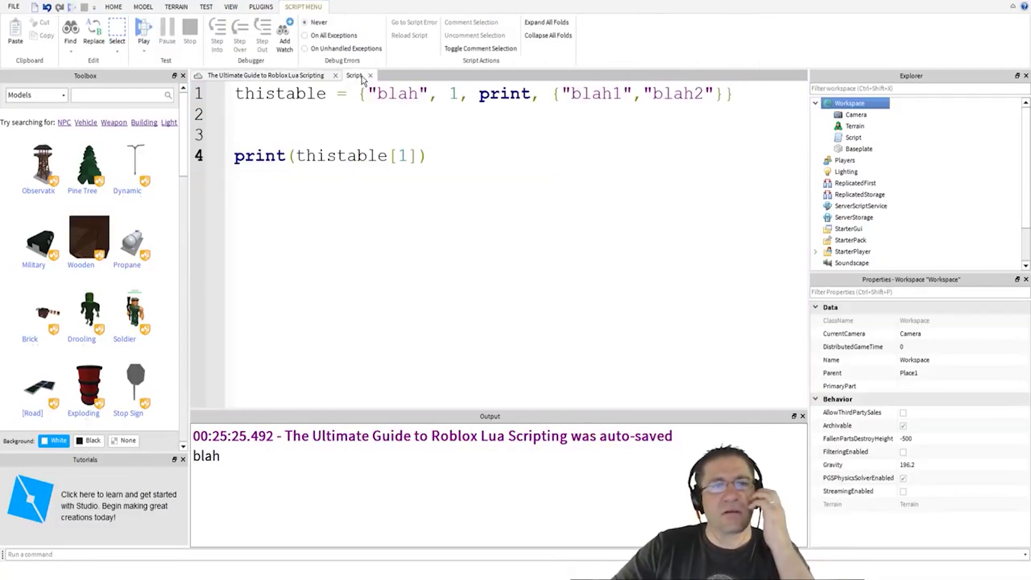
# Highlight the thistable definition, its "blah" element, and the [1] index in the print statement.
pyautogui.click(399, 93)
pyautogui.tripleClick(400, 93)
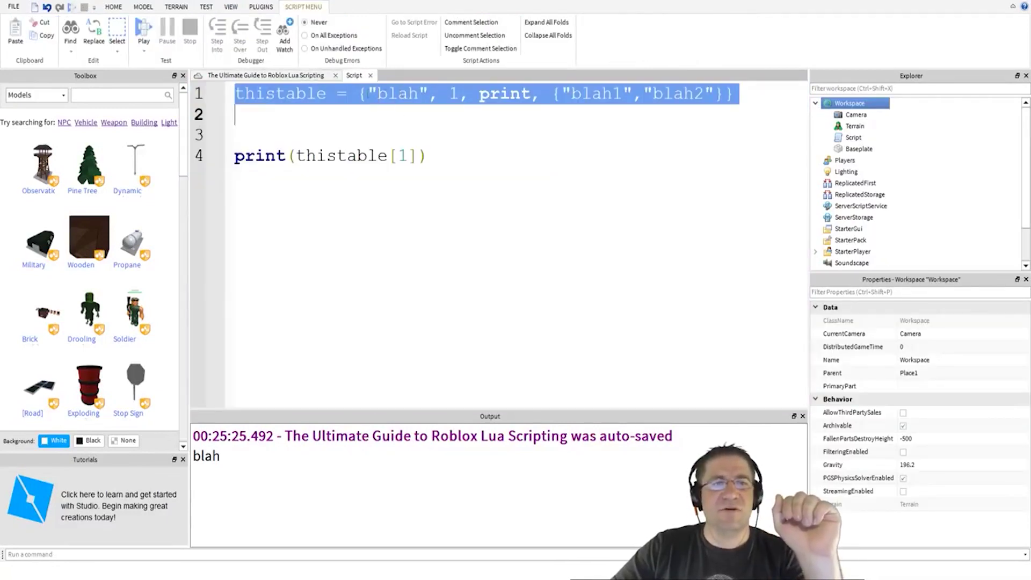
pyautogui.moveTo(367, 94); pyautogui.dragTo(419, 94)
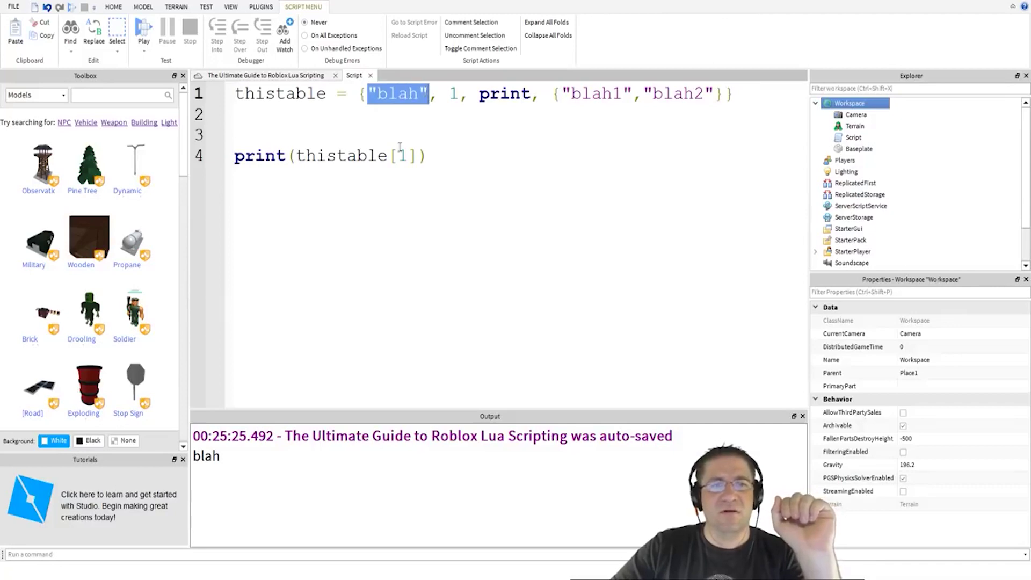
pyautogui.click(384, 155)
pyautogui.moveTo(400, 157); pyautogui.dragTo(420, 156)
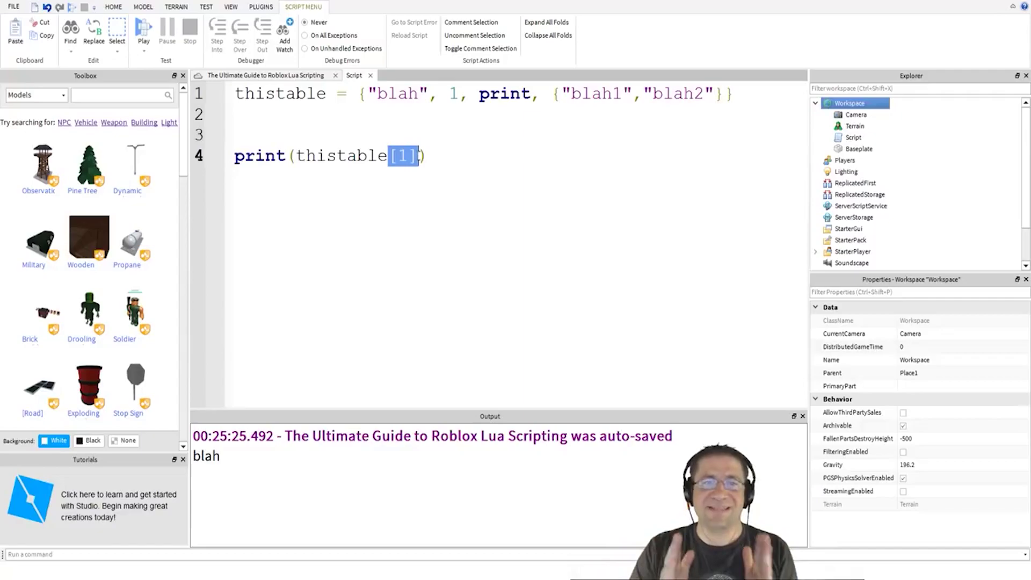
# Delete the print(thistable[1]) statement from line 4 of the script.
pyautogui.click(473, 165)
pyautogui.press('Return')
pyautogui.press('Return')
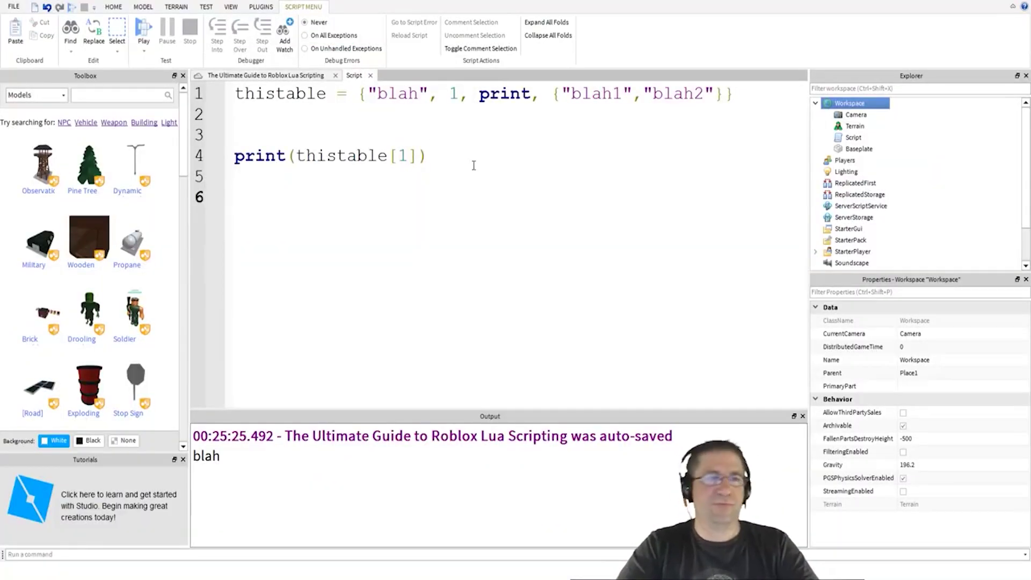
pyautogui.hotkey('shift', 'Up')
pyautogui.hotkey('shift', 'Up')
pyautogui.press('BackSpace')
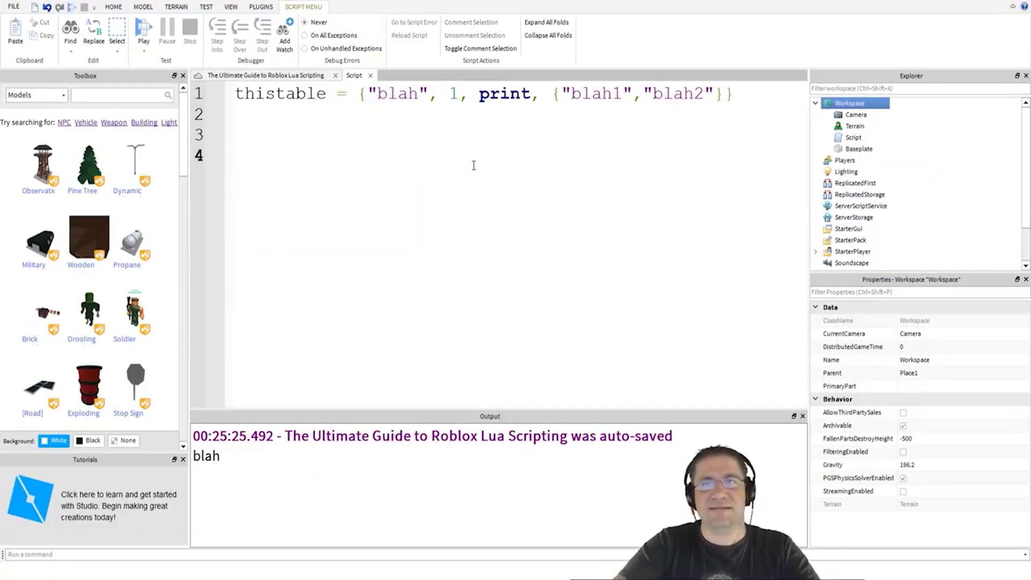
# Write a while(1) loop on line 4 of the script and close it with a lowercase end.
pyautogui.write('while(1)')
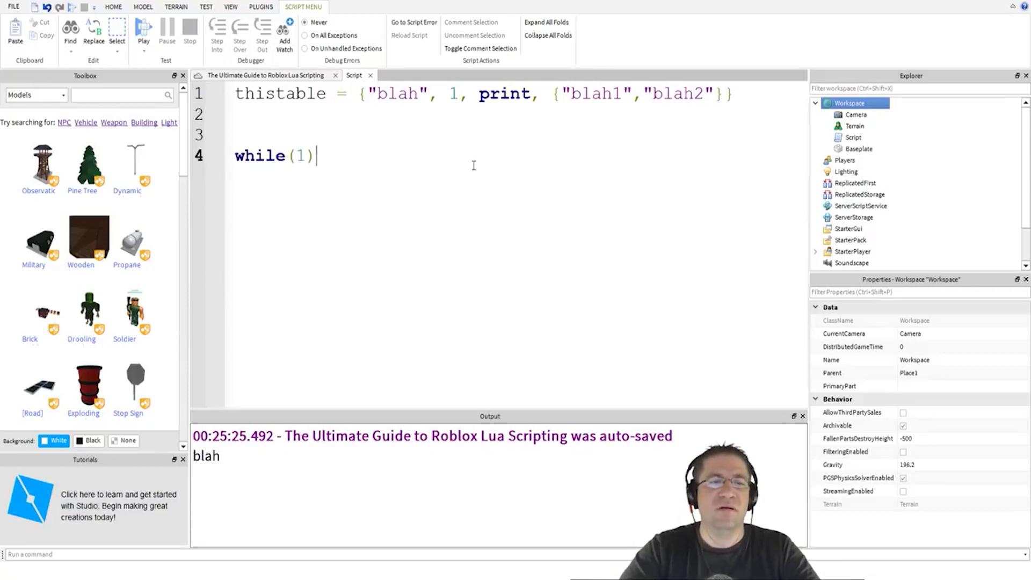
pyautogui.press('Return')
pyautogui.press('Return')
pyautogui.write('END')
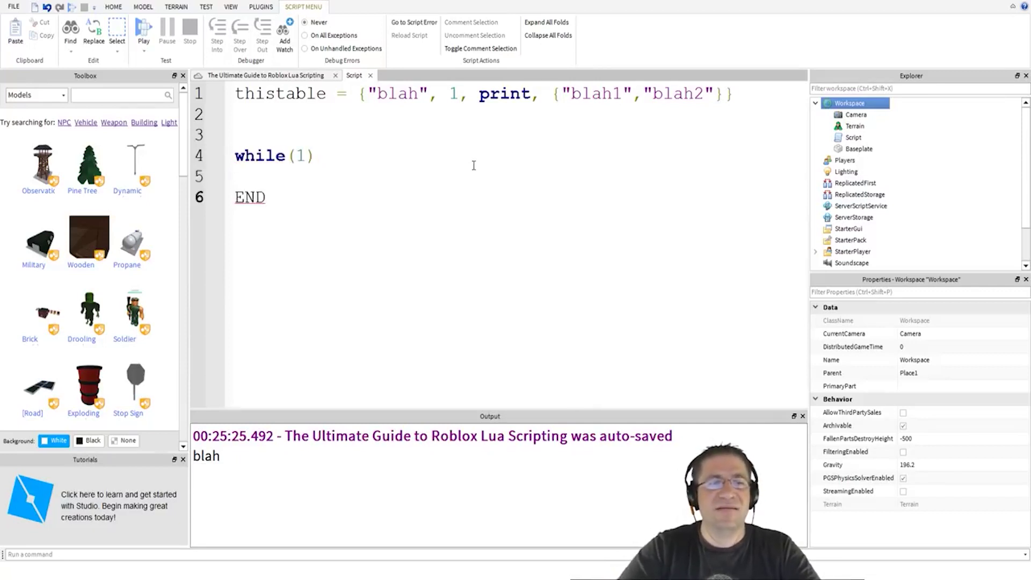
pyautogui.press('BackSpace')
pyautogui.press('BackSpace')
pyautogui.press('BackSpace')
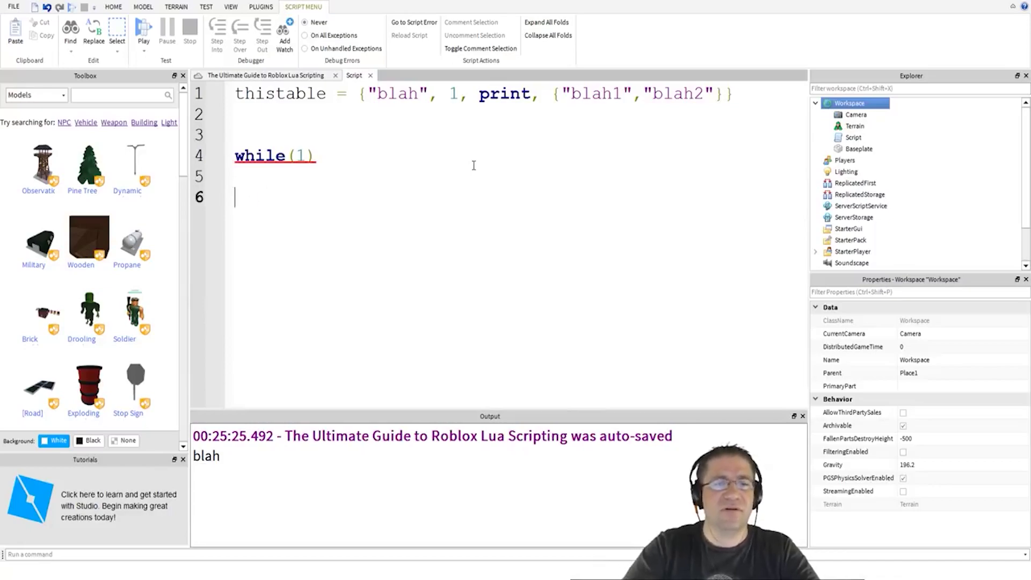
pyautogui.write('end')
# Add print("blah") on a new line between while(1) and end.
pyautogui.press('Up')
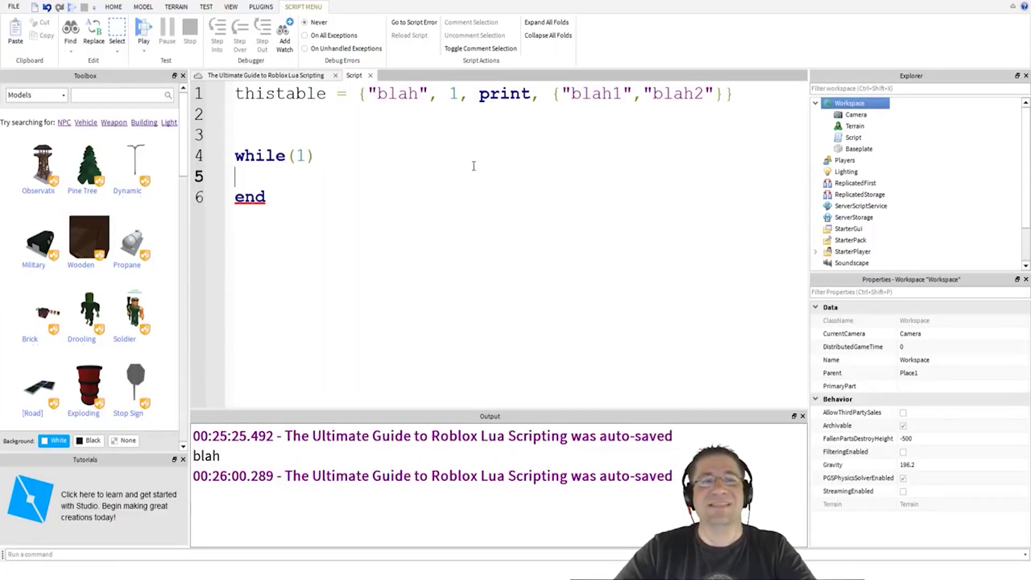
pyautogui.press('Return')
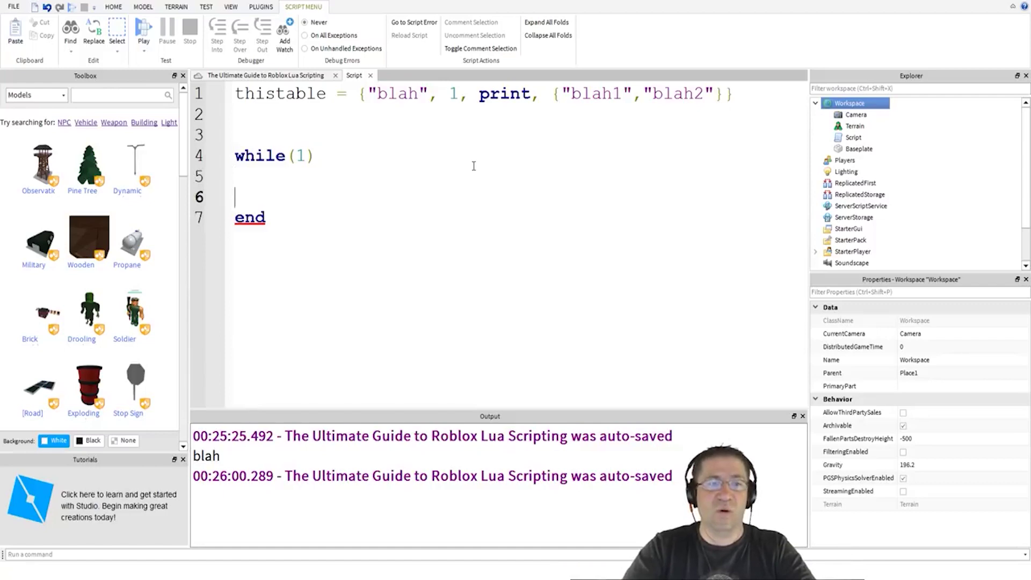
pyautogui.write('print(')
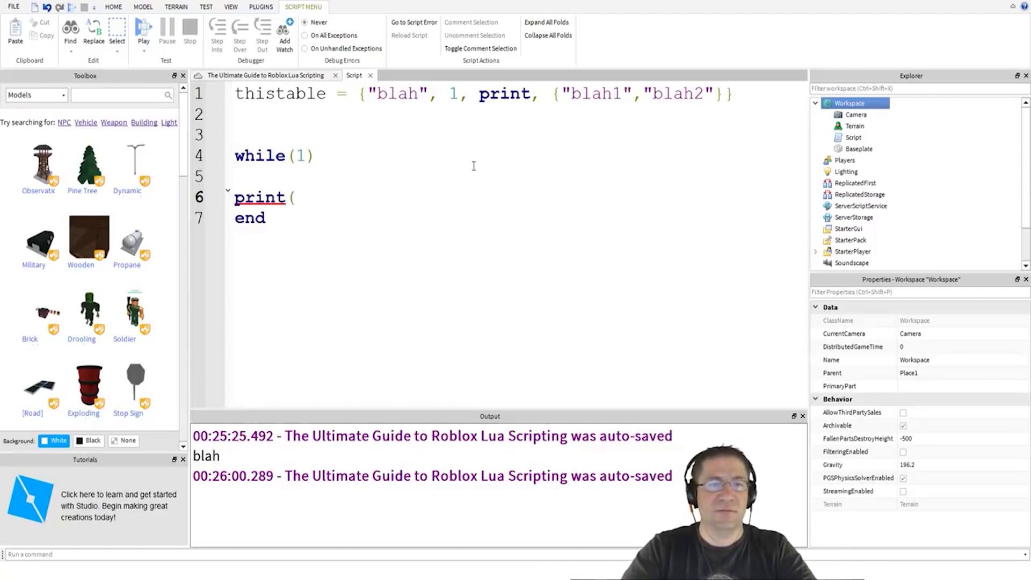
pyautogui.write('"blah"')
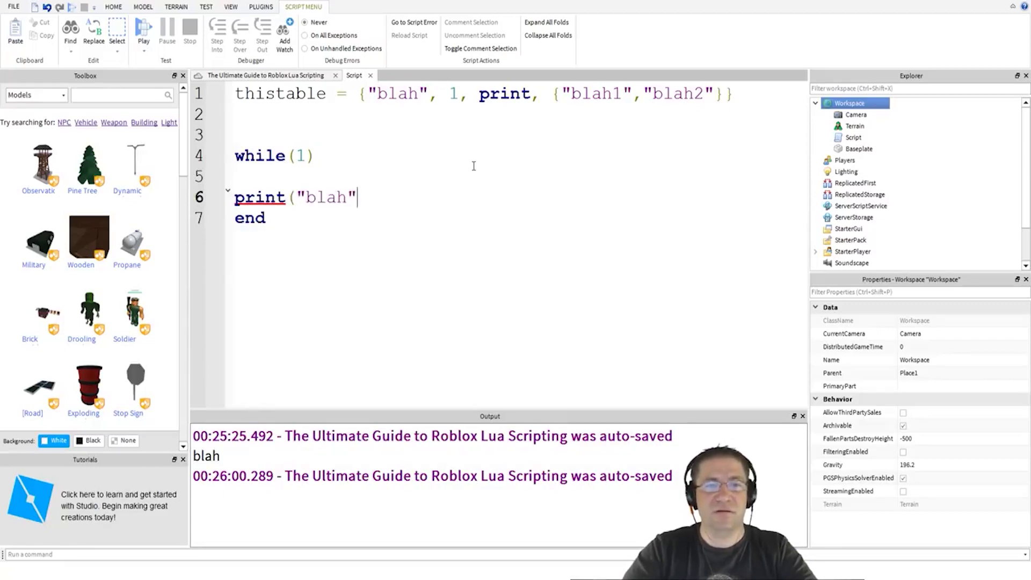
pyautogui.write(')')
# Add wait(10) on a new line below the print statement inside the loop.
pyautogui.press('Return')
pyautogui.write('wait')
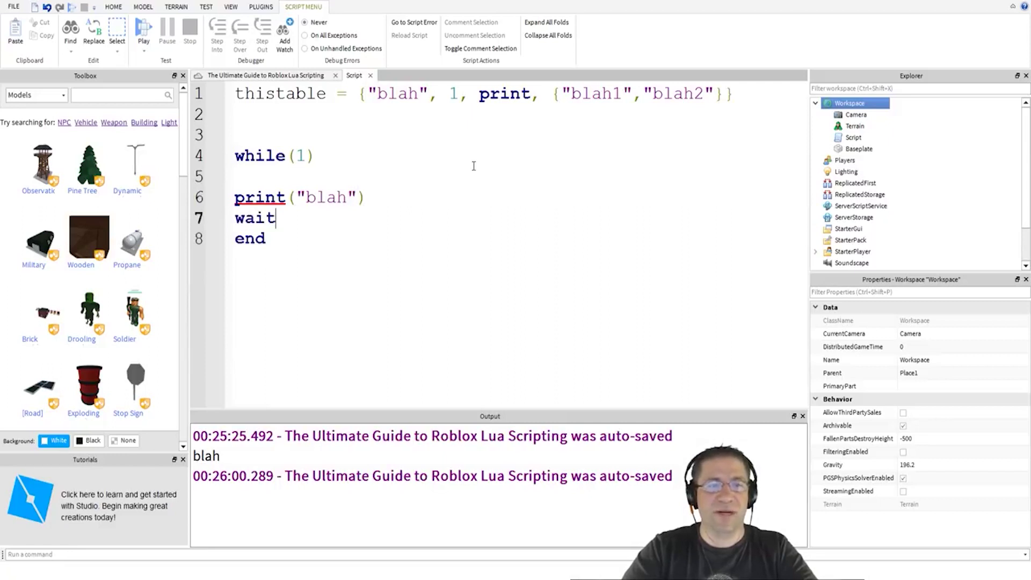
pyautogui.write('(100')
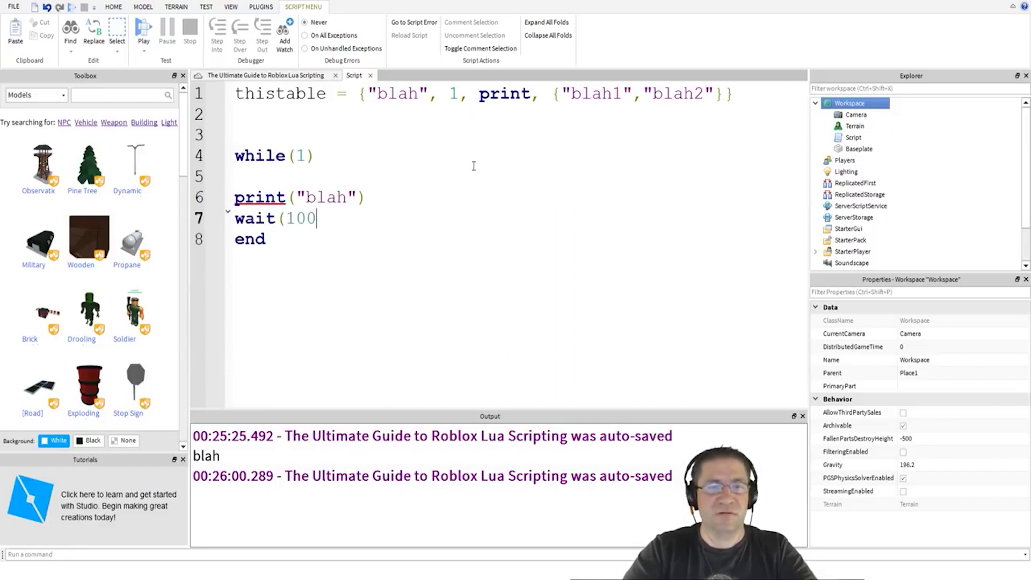
pyautogui.press('BackSpace')
pyautogui.press('BackSpace')
pyautogui.write('0)')
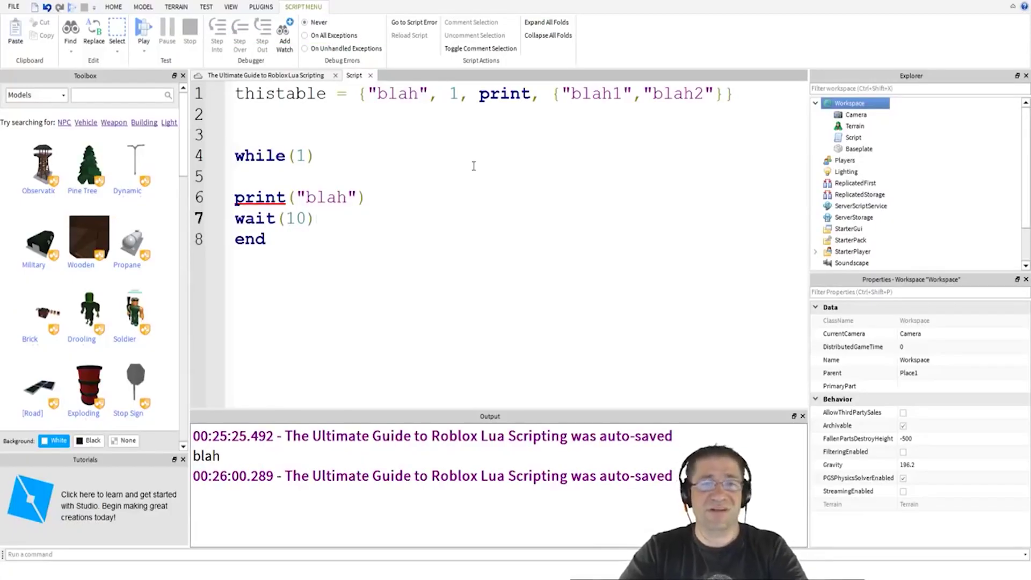
# Playtest the place to check the while loop's result in the output.
pyautogui.press('F5')
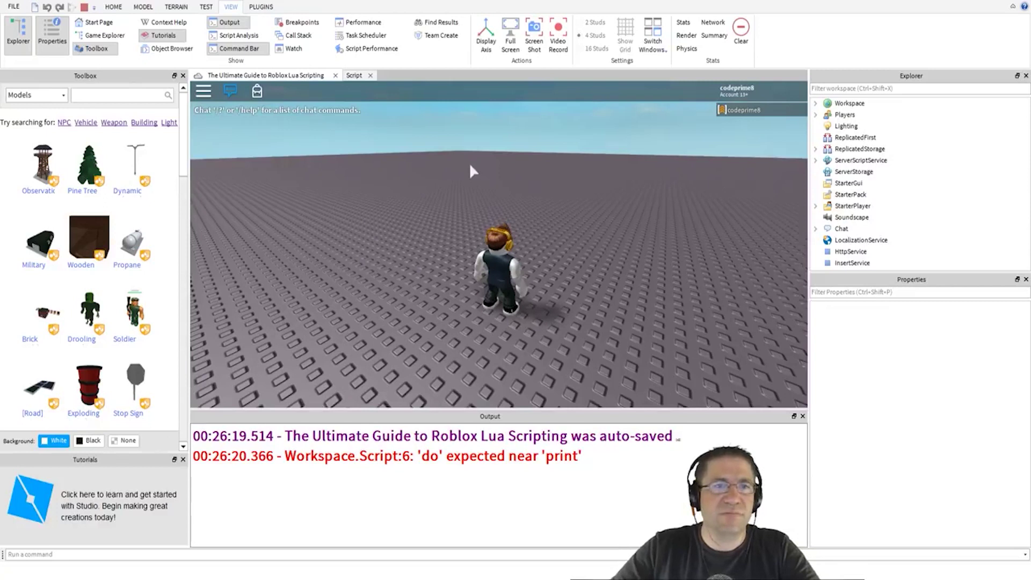
pyautogui.click(84, 8)
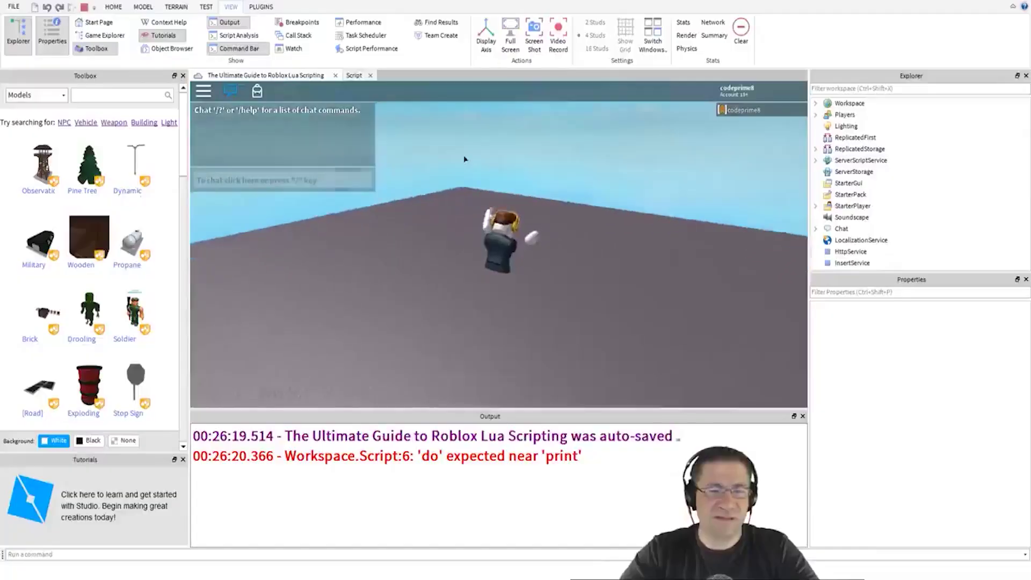
pyautogui.press('w')
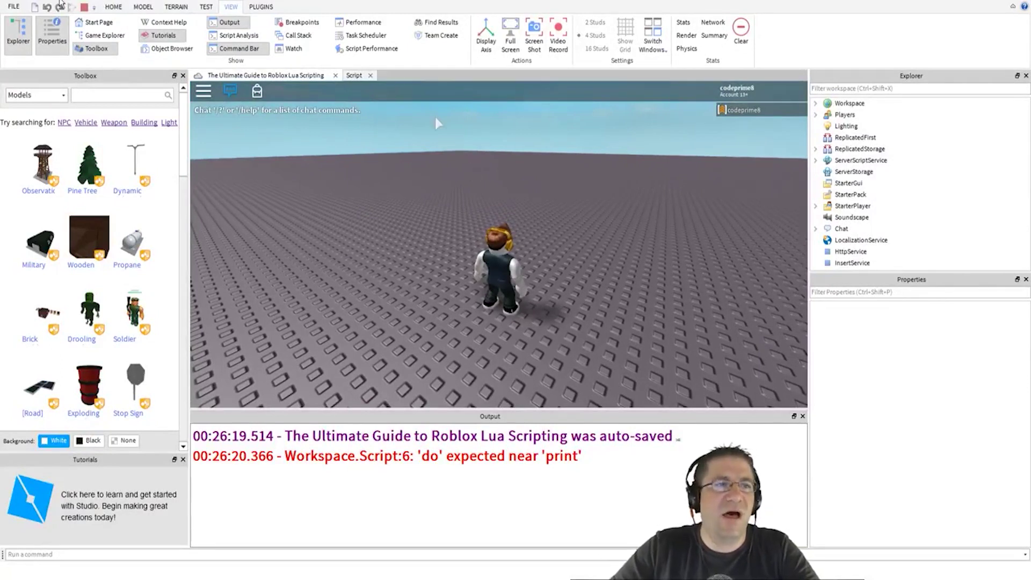
# Stop the running playtest and return to editing the place.
pyautogui.click(84, 8)
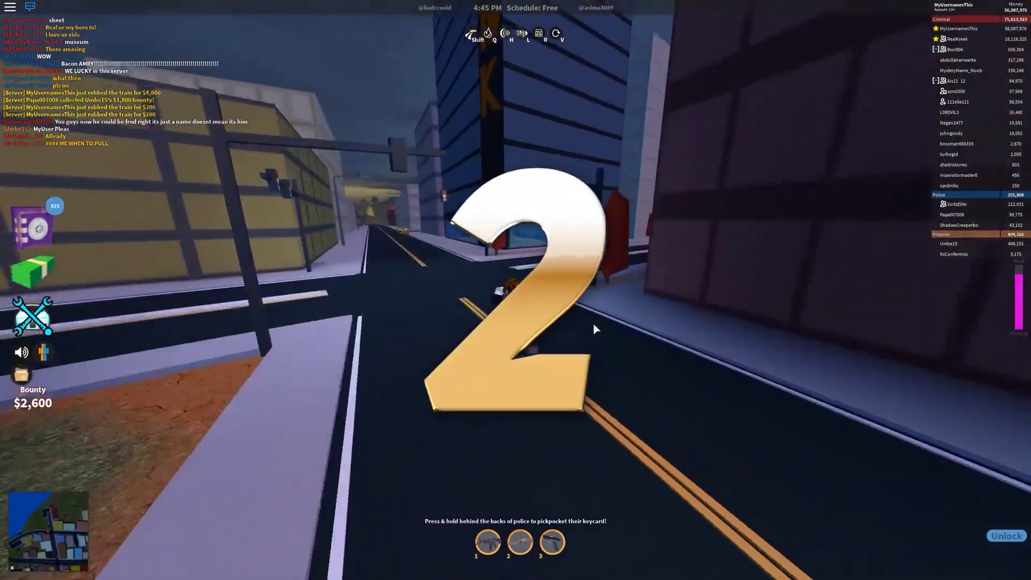
pyautogui.press('w')
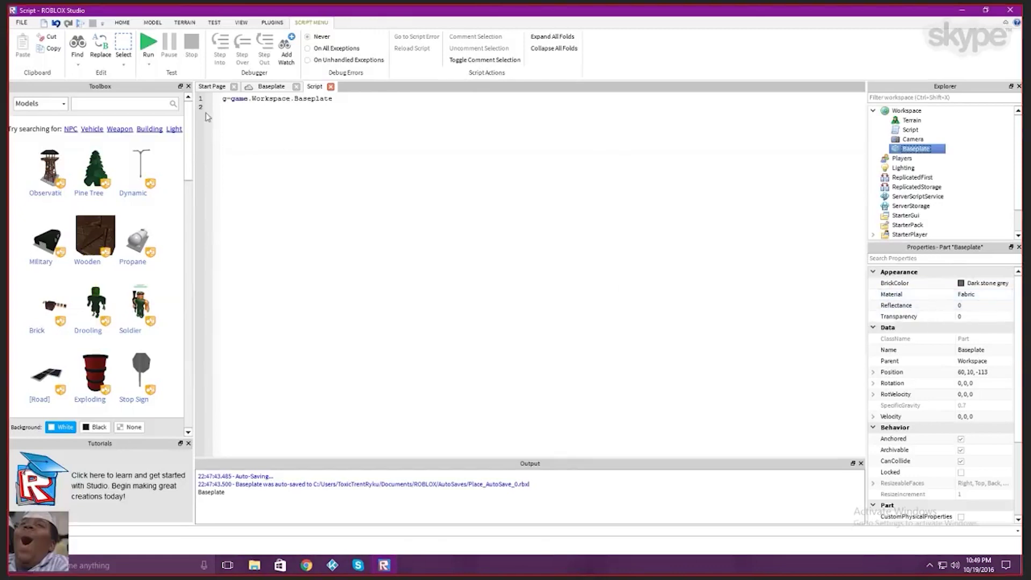
# Write g.Material= on line 3 of the script, with a capital M in the property name.
pyautogui.click(297, 135)
pyautogui.write('g.materia')
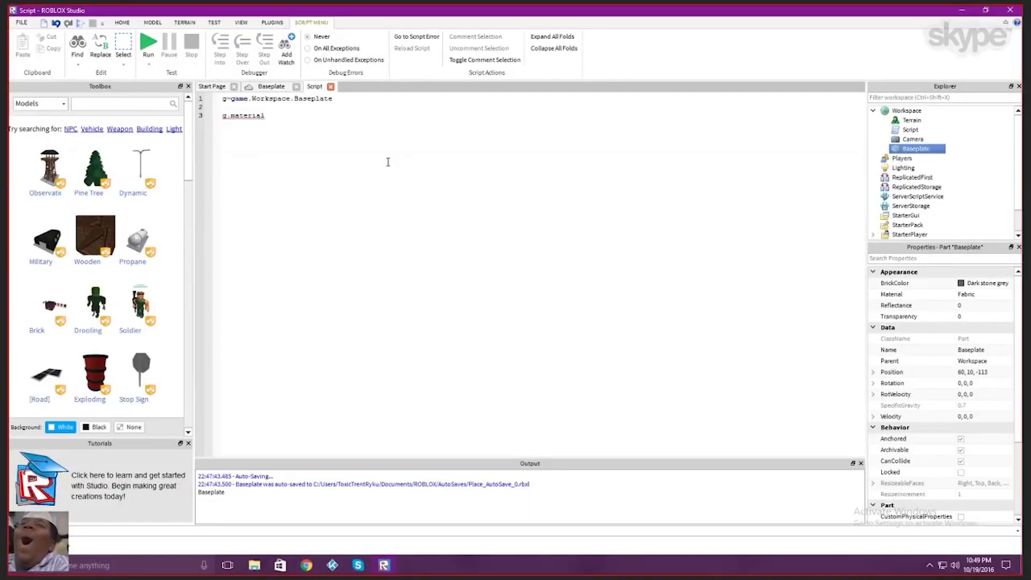
pyautogui.write('l')
pyautogui.press('Left')
pyautogui.press('Left')
pyautogui.press('Left')
pyautogui.press('Left')
pyautogui.press('Left')
pyautogui.press('BackSpace')
pyautogui.press('Delete')
pyautogui.write('M')
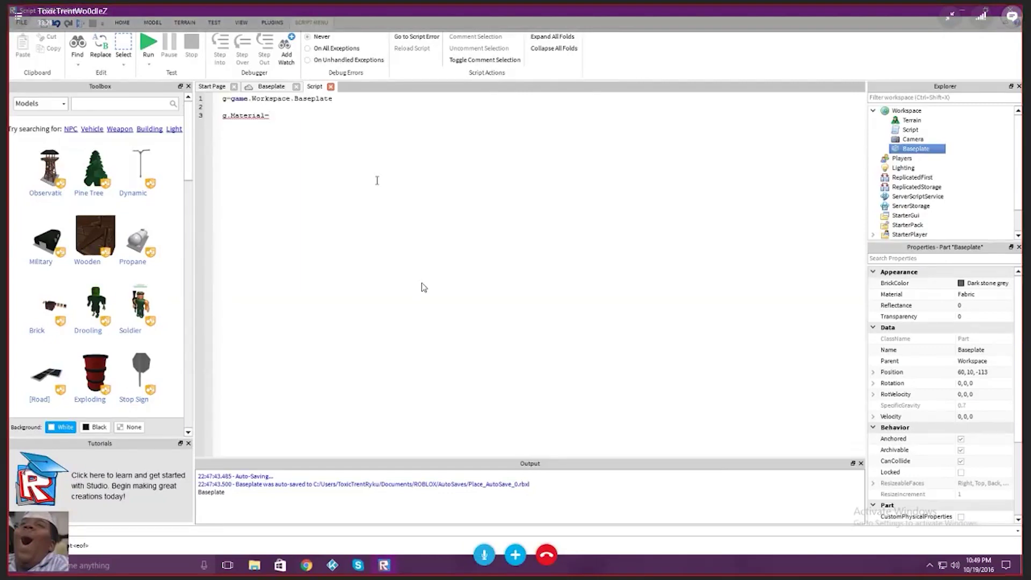
# Open the list of available materials for the Baseplate's Material property.
pyautogui.click(966, 294)
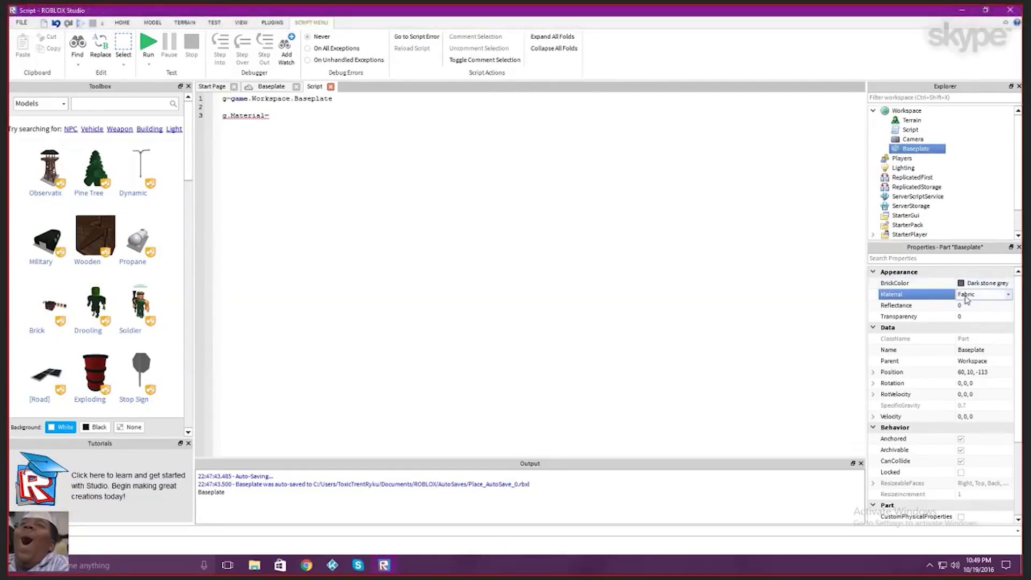
pyautogui.click(1008, 297)
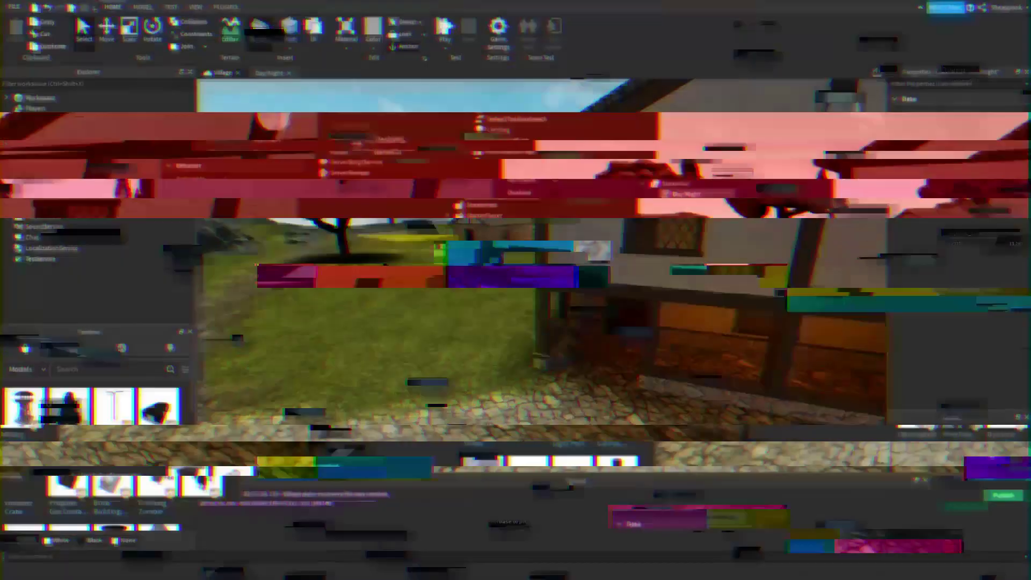
# Open the Day/Night script to review its lighting tween code, and close it.
pyautogui.press('s')
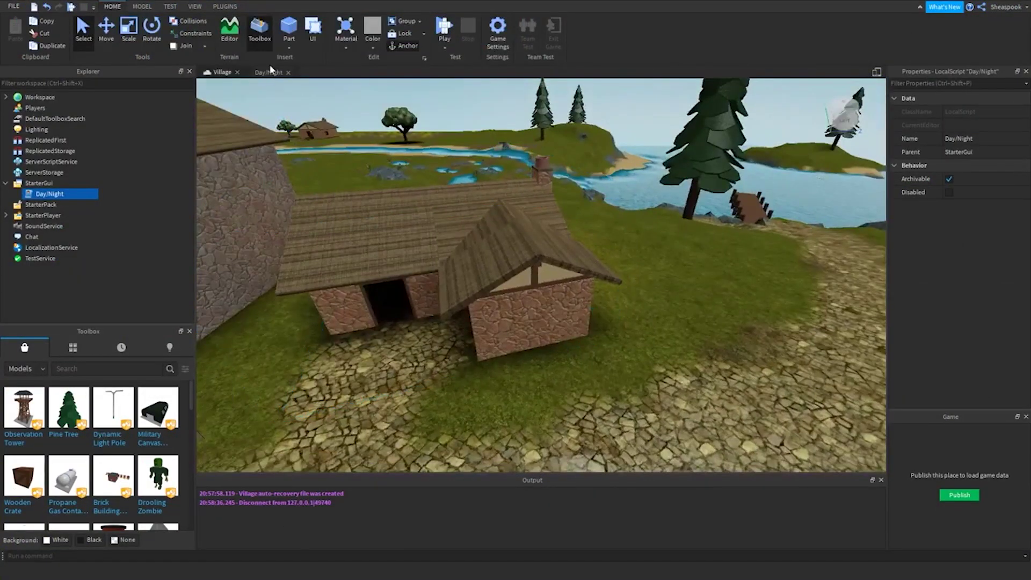
pyautogui.click(269, 72)
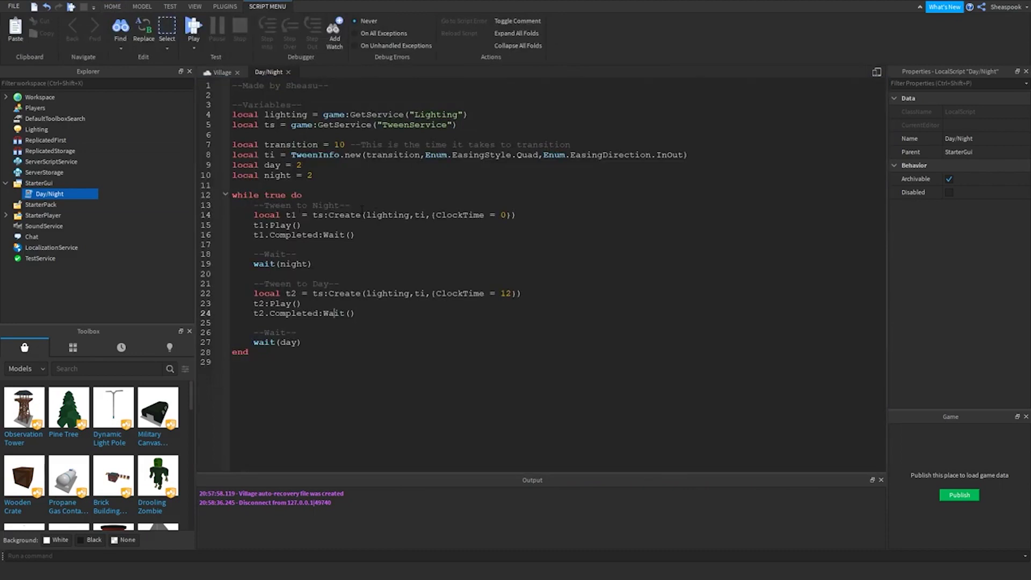
pyautogui.click(288, 72)
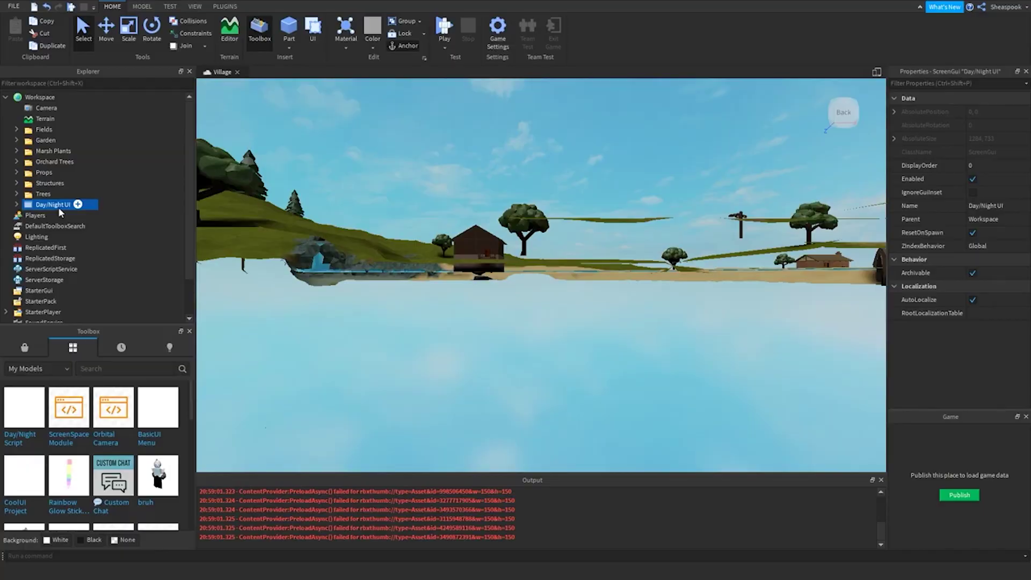
# Move the Day/Night UI from Workspace into StarterGui and expand it to show its contents.
pyautogui.scroll(-5, 515, 251)
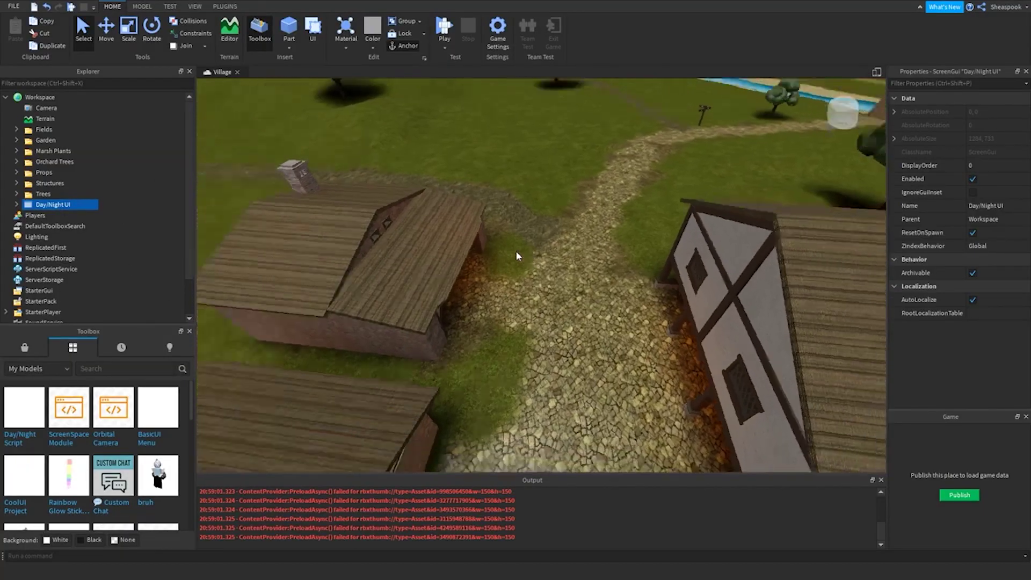
pyautogui.press('d')
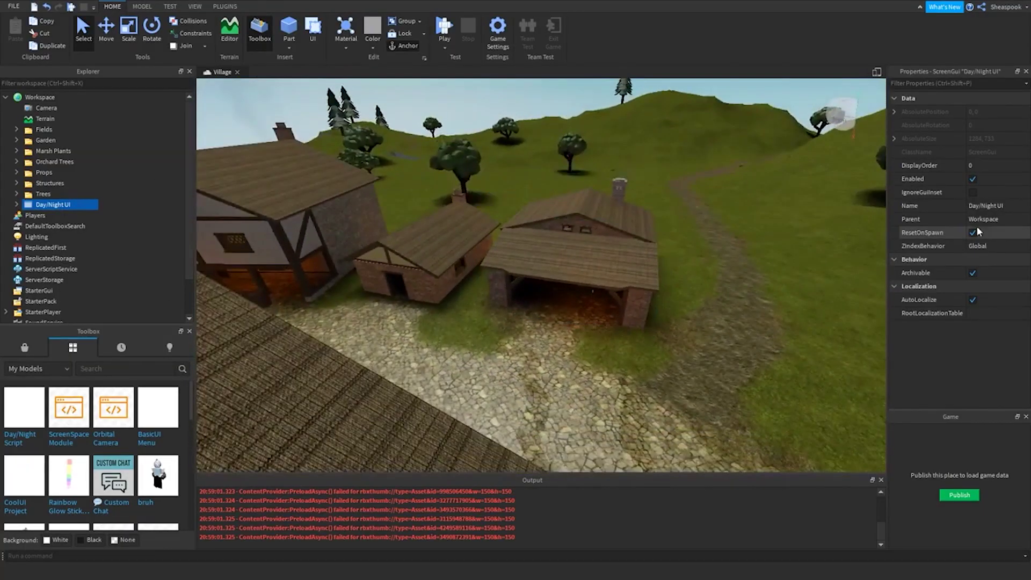
pyautogui.scroll(-2, 35, 185)
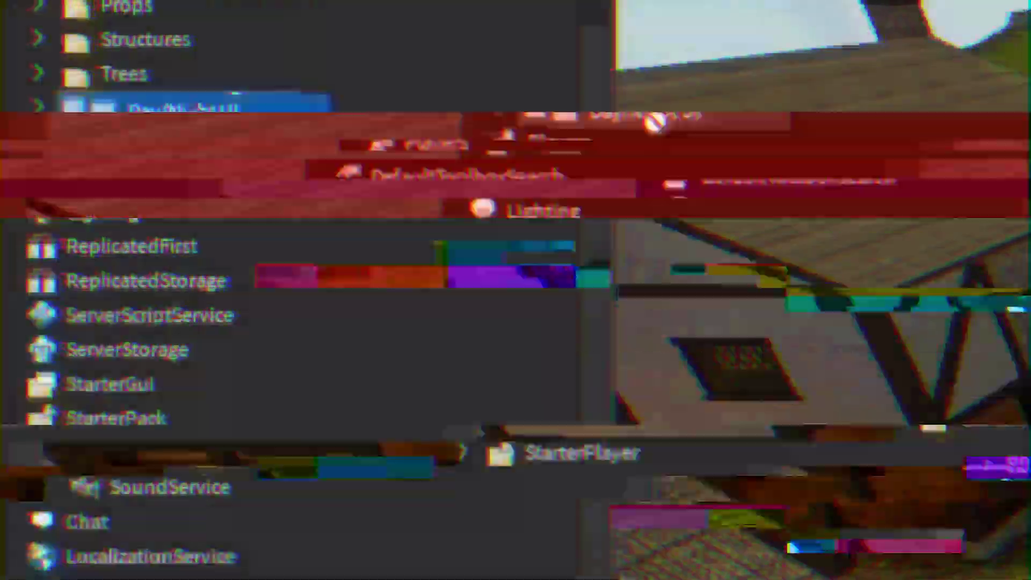
pyautogui.moveTo(119, 115); pyautogui.dragTo(177, 383)
pyautogui.click(38, 382)
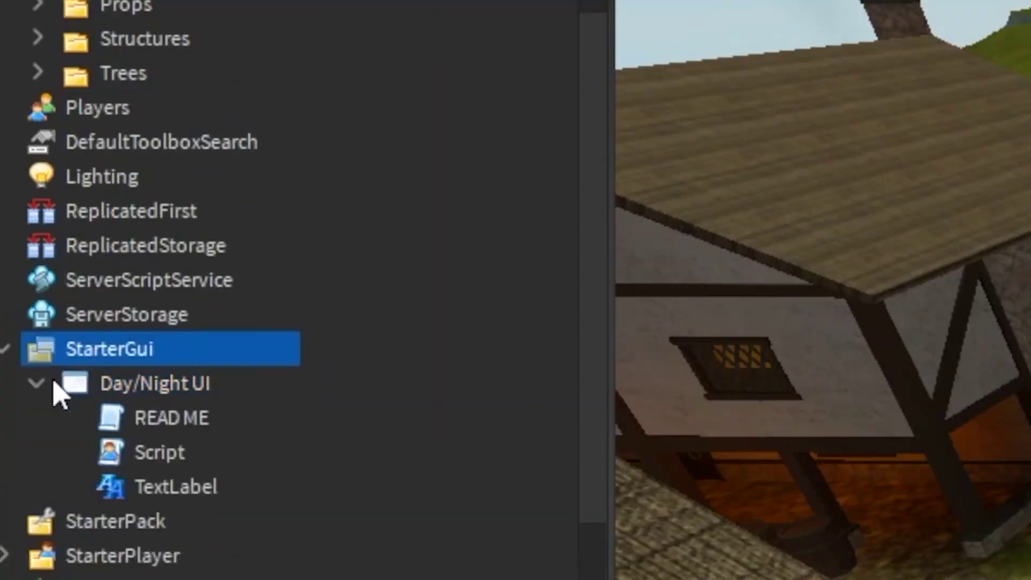
# Open the READ ME script inside the Day/Night UI, close it, and delete it from the UI.
pyautogui.doubleClick(156, 419)
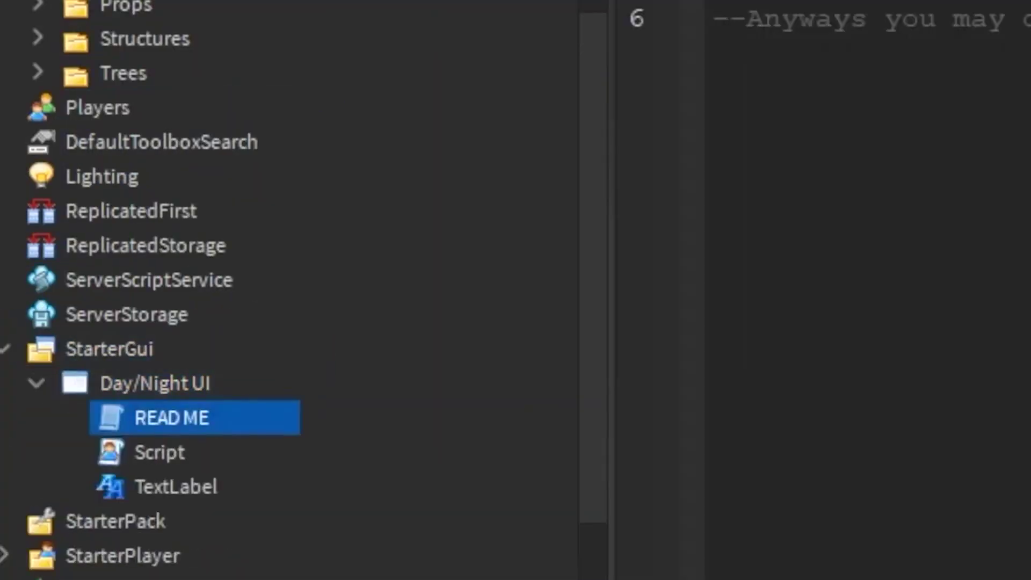
pyautogui.hotkey('ctrl', 'w')
pyautogui.press('Delete')
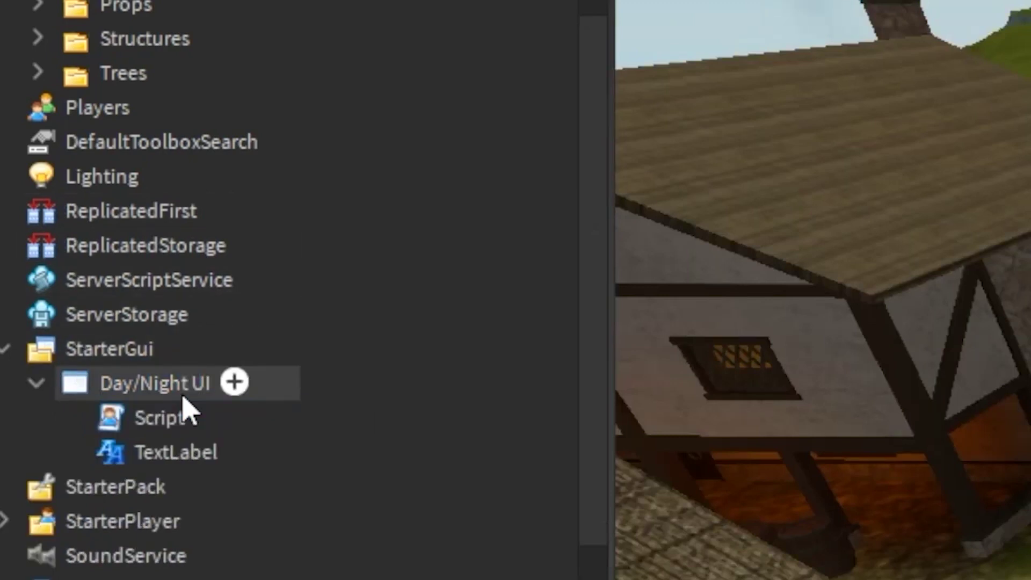
# Open the Script inside the Day/Night UI and examine its transition, day, night and text settings.
pyautogui.doubleClick(161, 416)
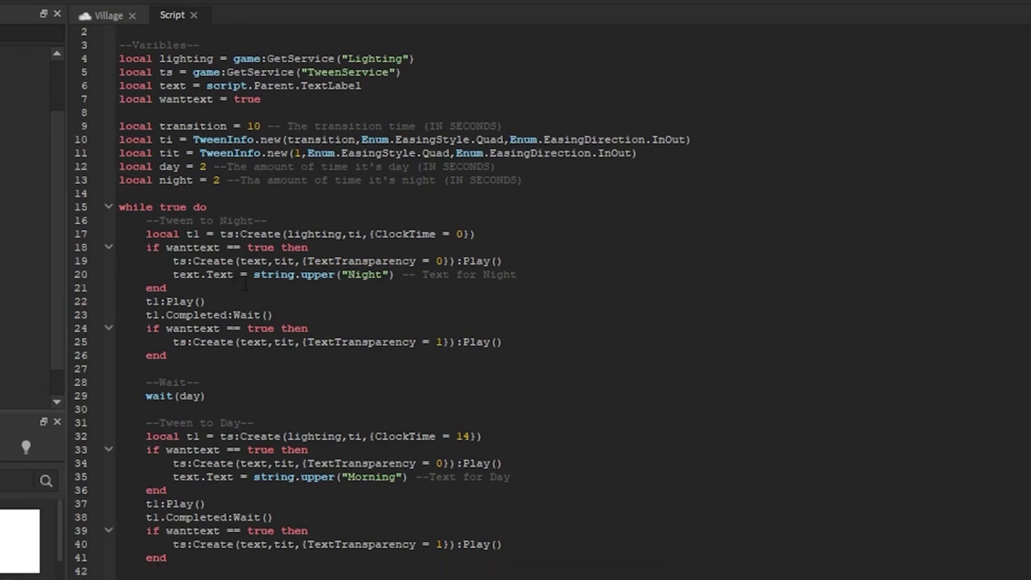
pyautogui.moveTo(245, 283); pyautogui.dragTo(146, 247)
pyautogui.click(613, 277)
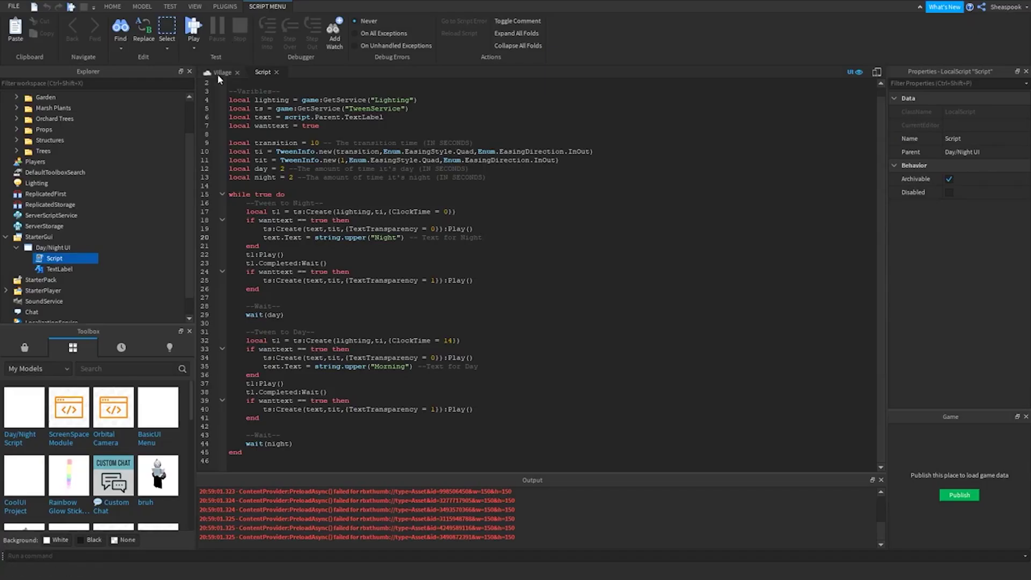
# Return to the Village viewport and playtest the place with the Day/Night UI.
pyautogui.click(218, 72)
pyautogui.press('F5')
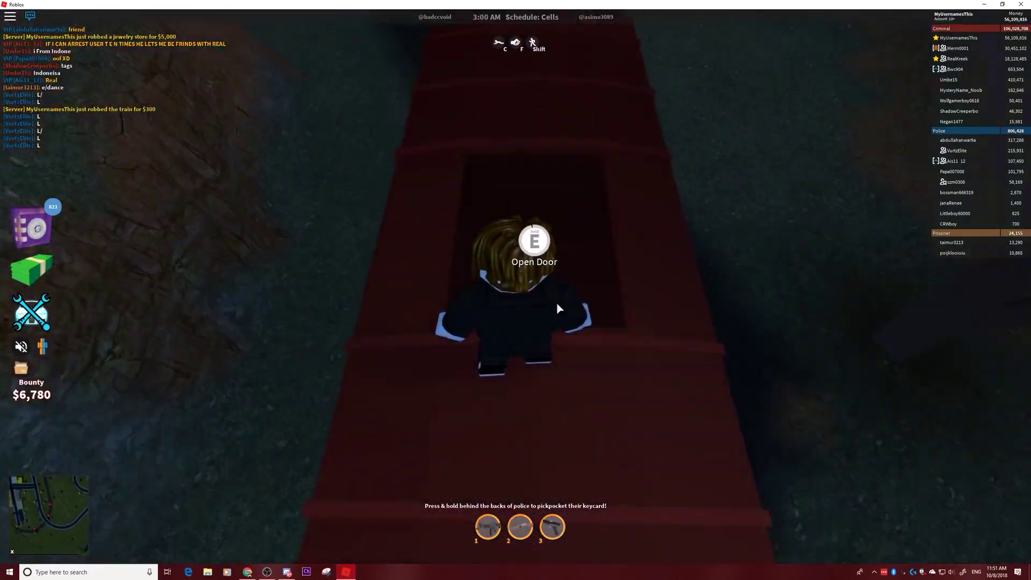
pyautogui.scroll(5, 558, 309)
pyautogui.press('w')
pyautogui.scroll(-5, 516, 291)
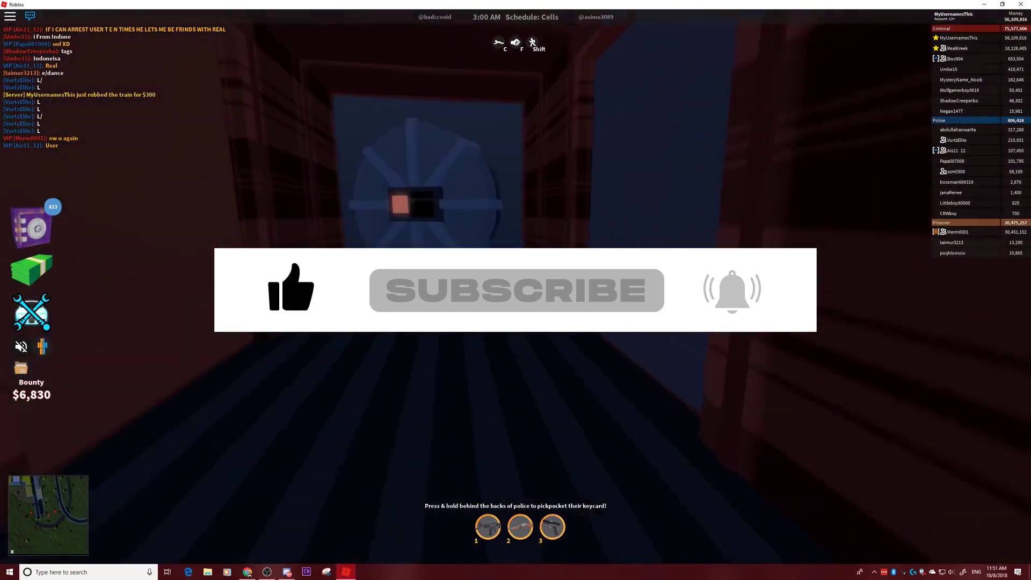
pyautogui.press('w')
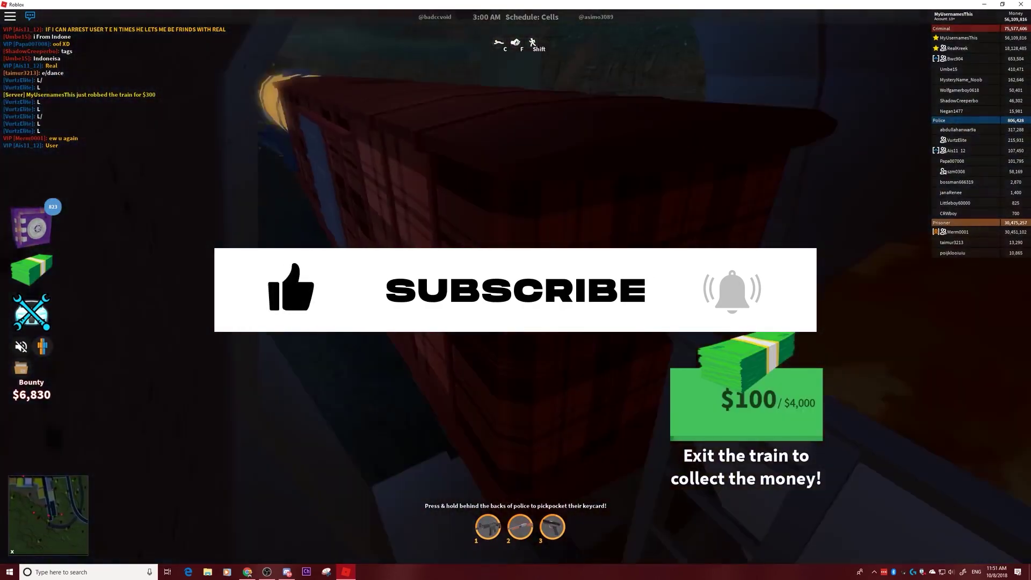